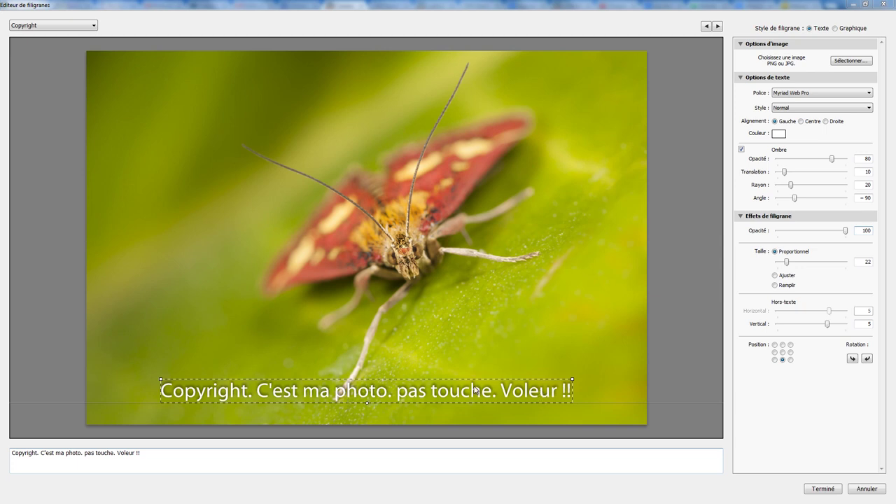
Preview the Pas Touche and OuiOuiPhoto presets, settle on Pas Touche, then cancel the editor.
click(78, 27)
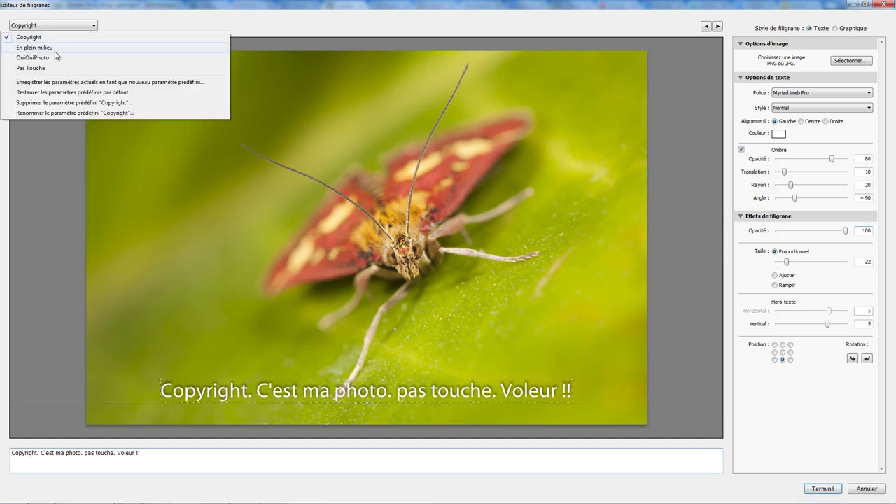
click(49, 68)
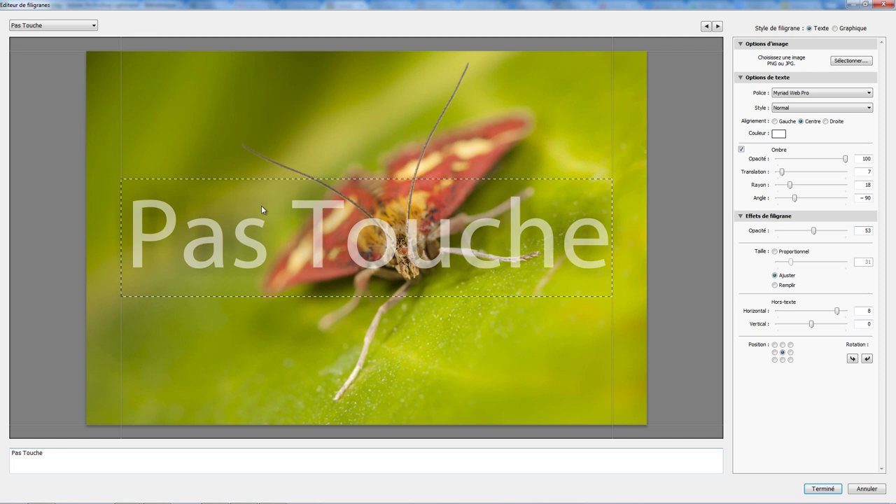
click(84, 26)
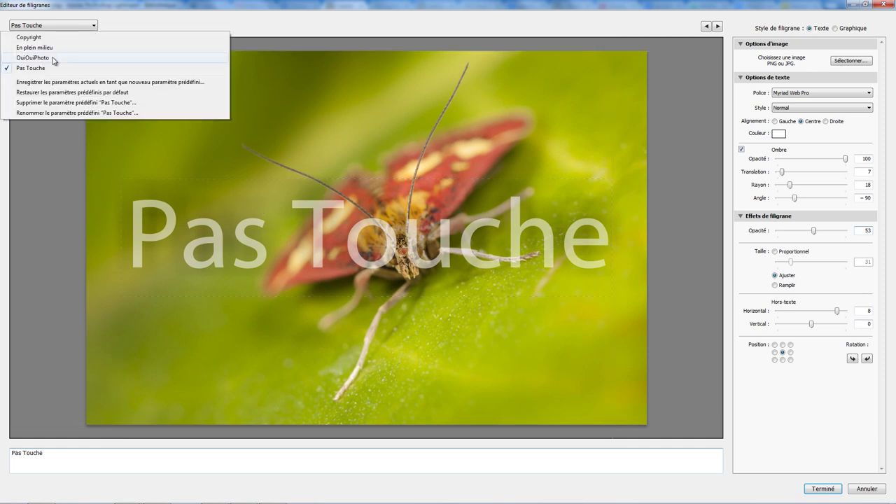
click(53, 58)
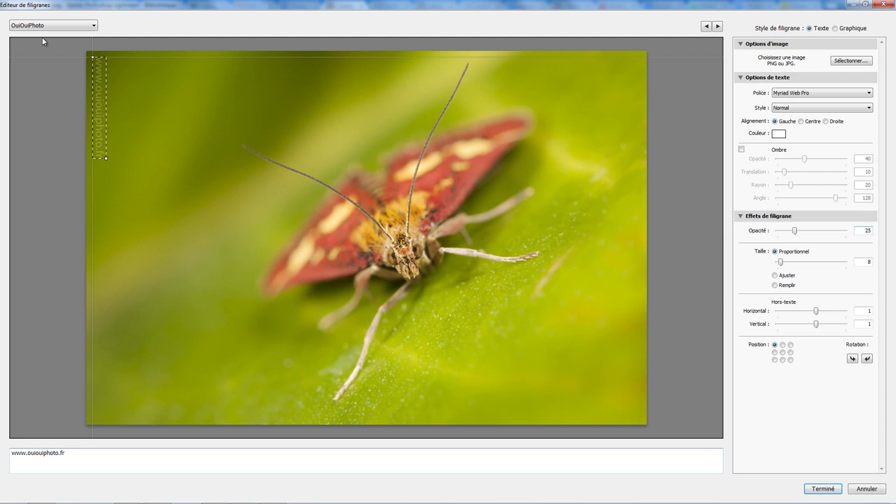
click(58, 26)
click(56, 68)
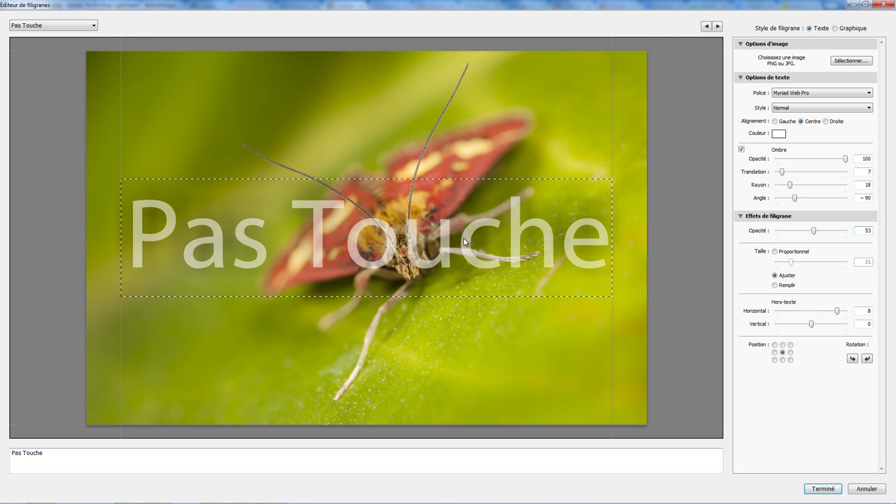
click(868, 488)
Close the export settings and reopen the Export dialog from the moth photo's menu.
click(718, 404)
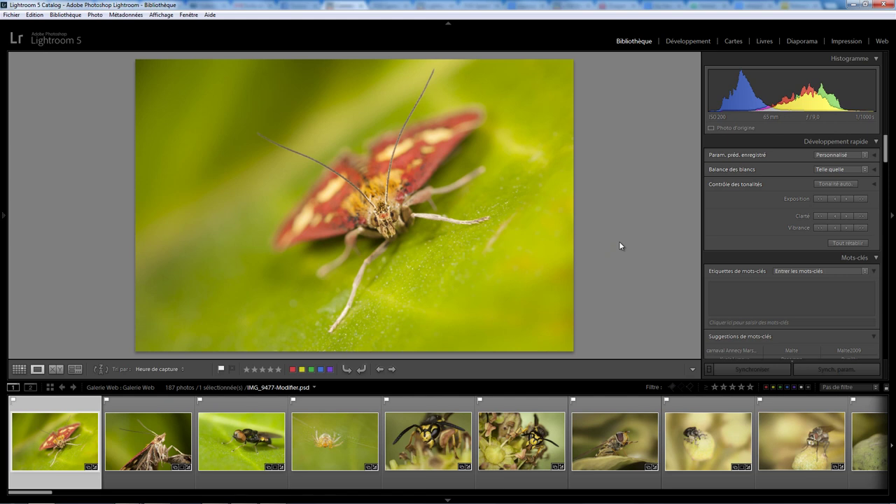
right_click(409, 191)
mouse_move(434, 390)
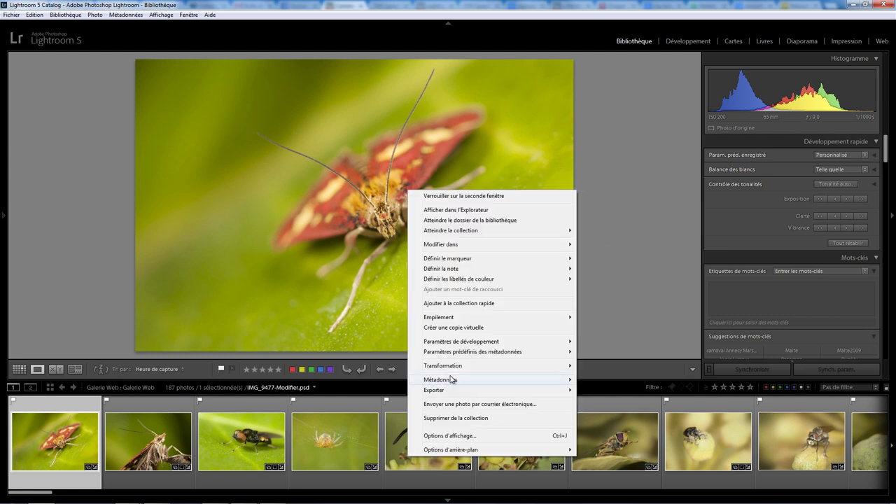
click(602, 201)
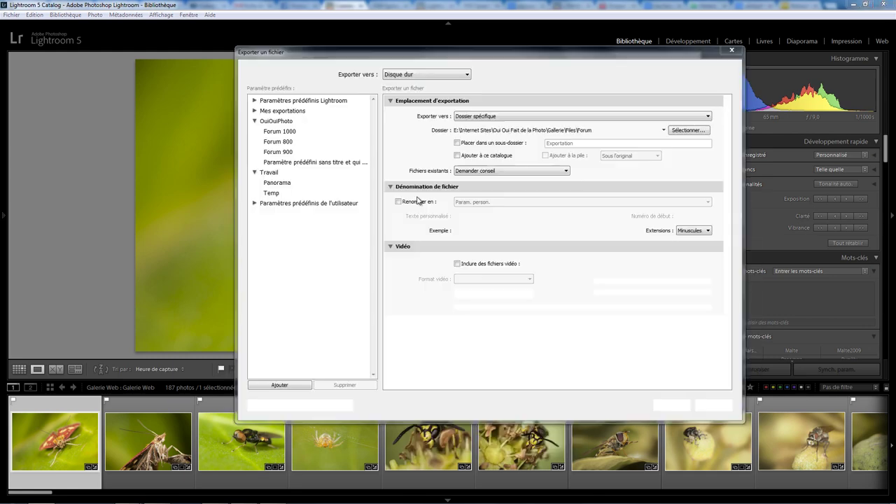
drag(729, 194, 729, 306)
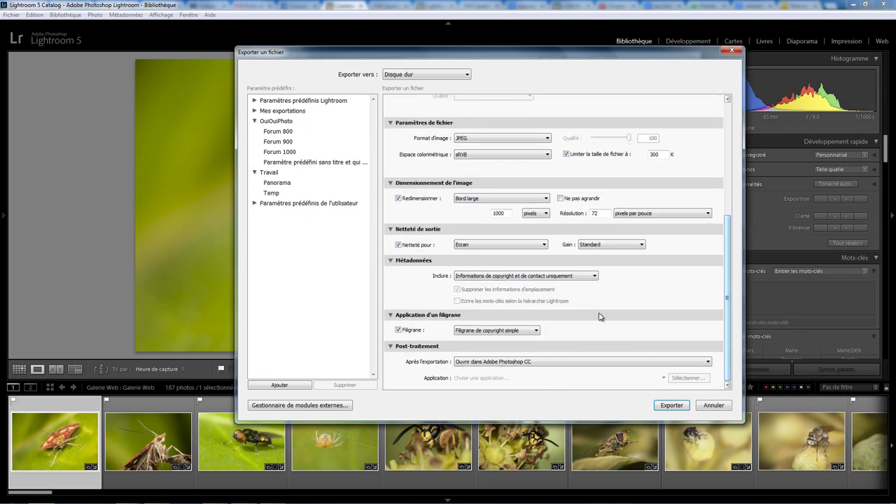
Select the OuiOuiPhoto watermark in the Export dialog's Filigrane list, then close it.
click(408, 332)
click(493, 330)
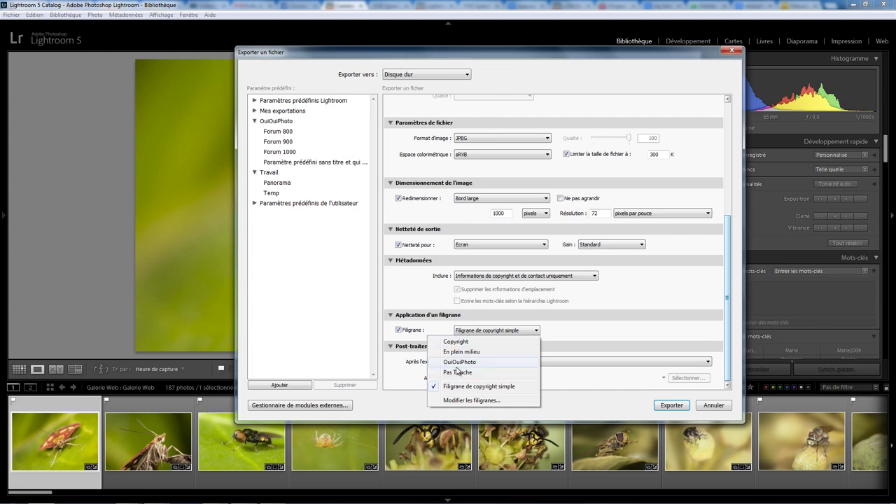
click(458, 362)
click(669, 403)
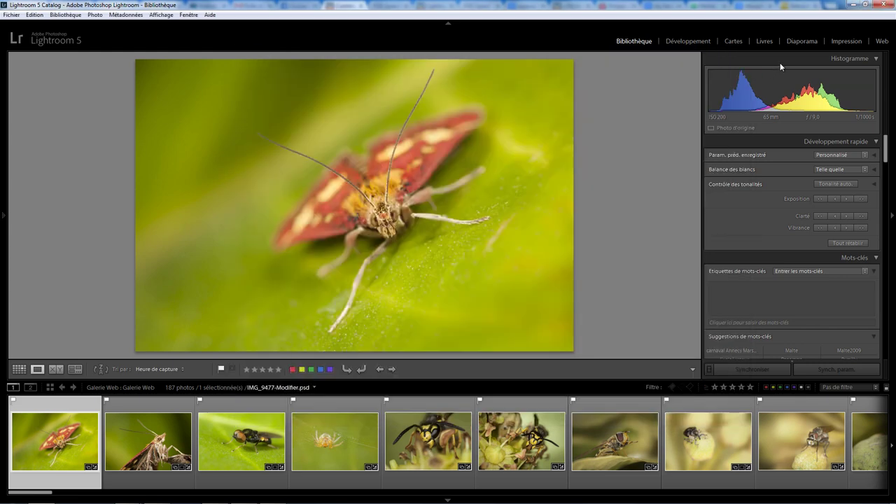
Check the Slideshow and Print watermark dropdowns, leaving Print without a watermark, then go to Web.
click(797, 43)
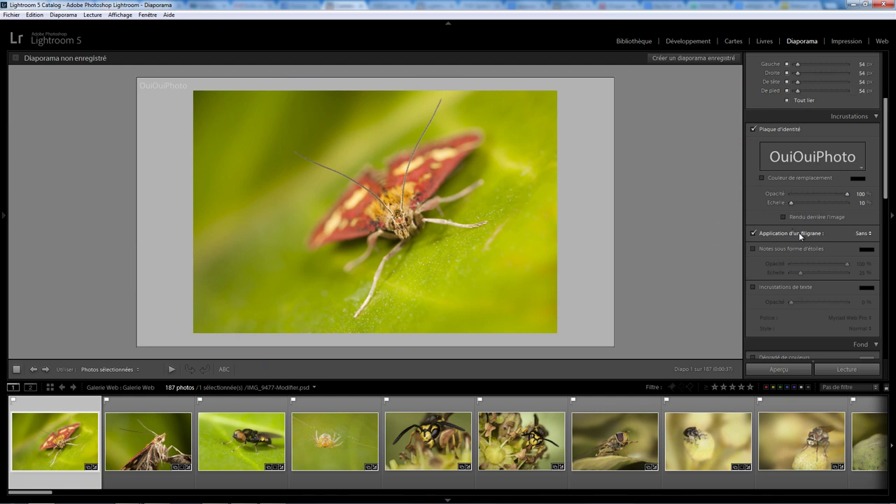
click(863, 233)
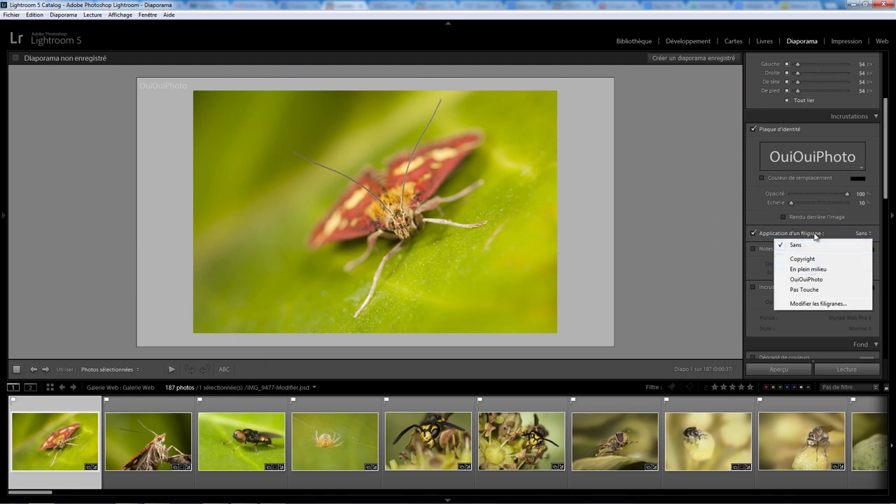
click(844, 42)
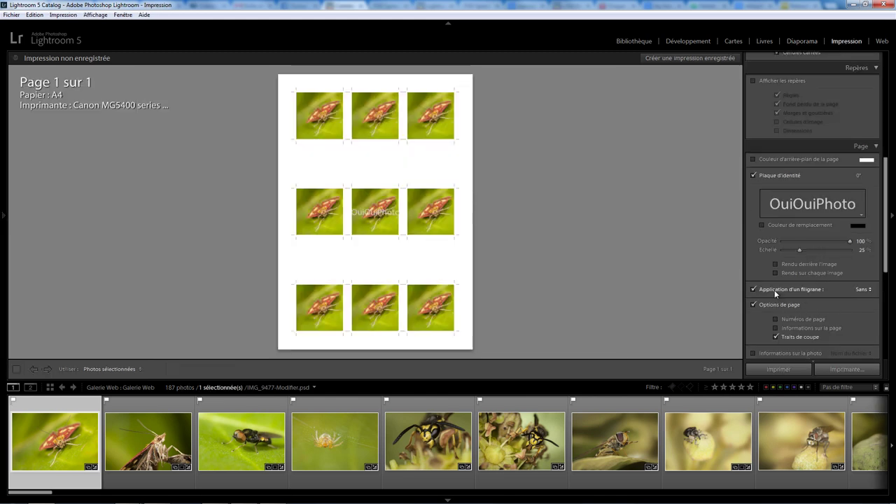
click(864, 289)
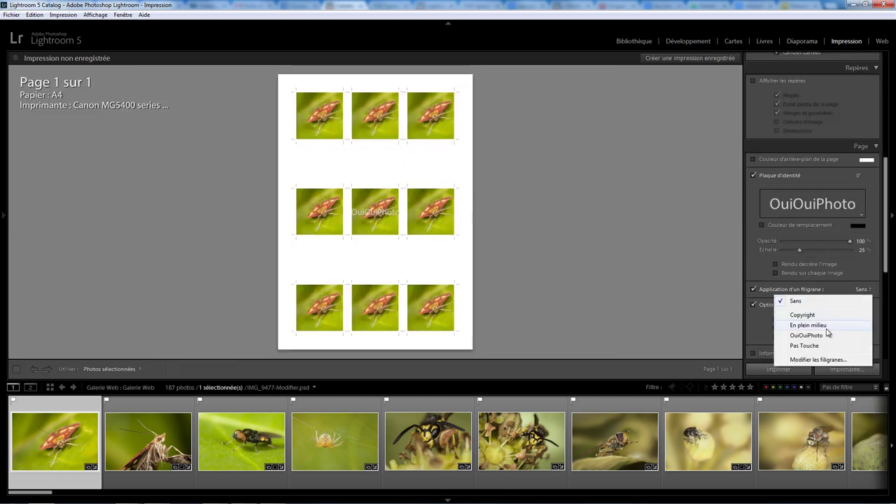
click(754, 292)
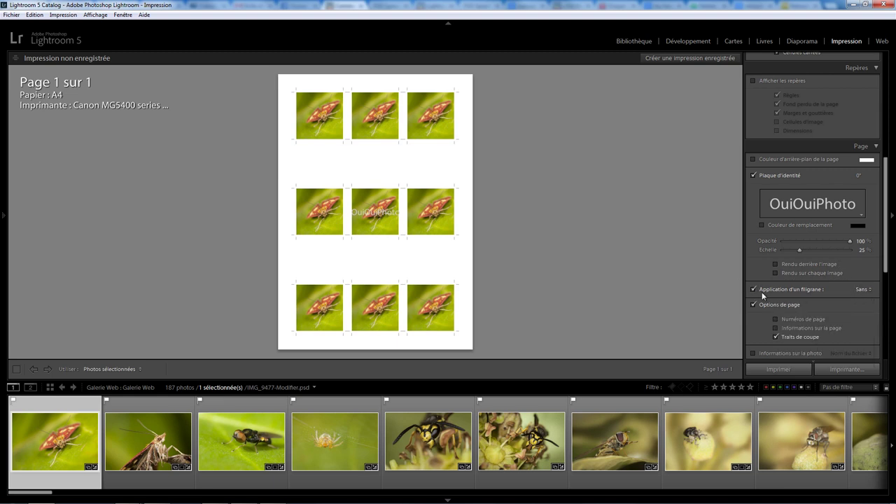
click(883, 41)
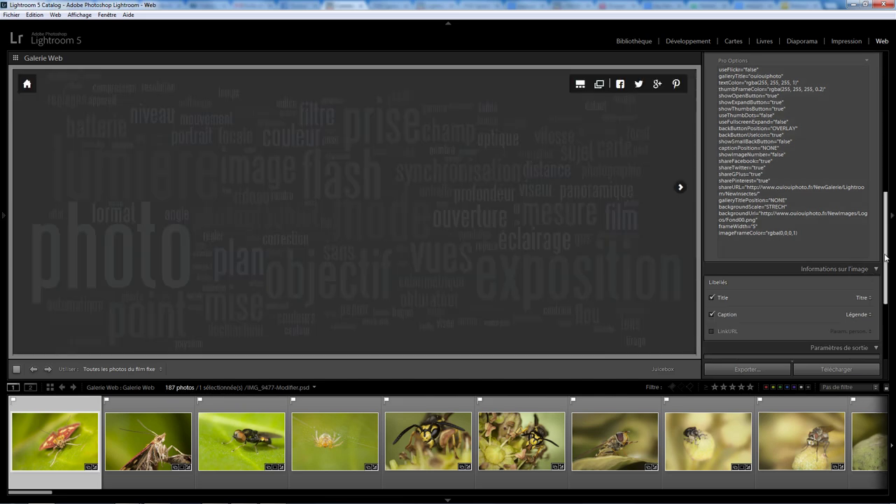
Inspect the Web gallery's OuiOuiPhoto watermark setting, then return through Develop to the Library.
mouse_move(886, 257)
mouse_down()
mouse_move(891, 191)
mouse_move(886, 300)
mouse_up()
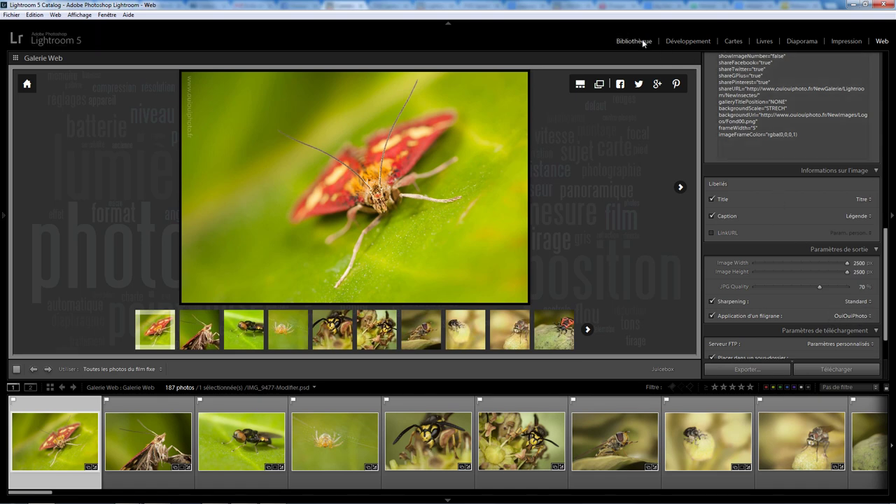
click(689, 41)
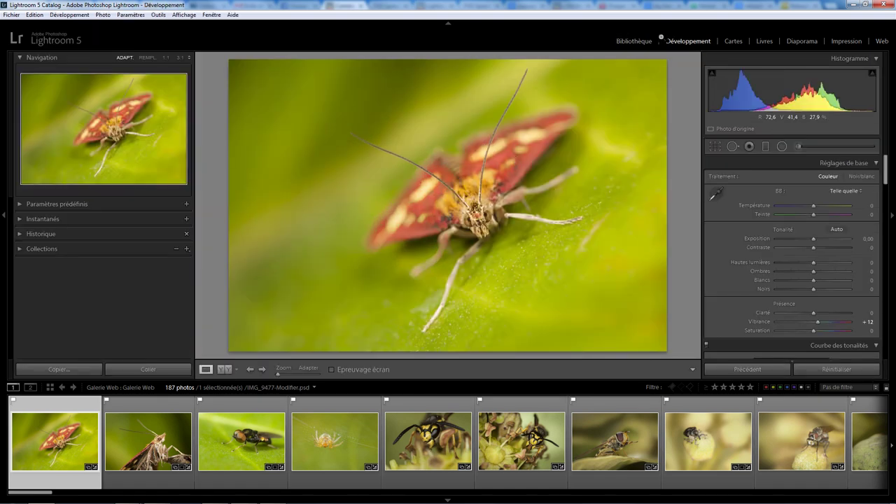
click(634, 42)
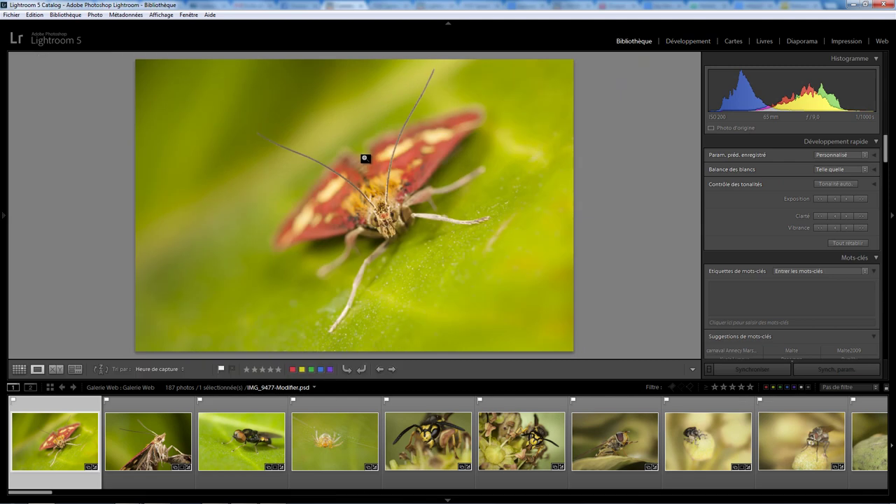
Reopen the moth photo's export settings and launch the watermark editor from the Filigrane list.
right_click(379, 208)
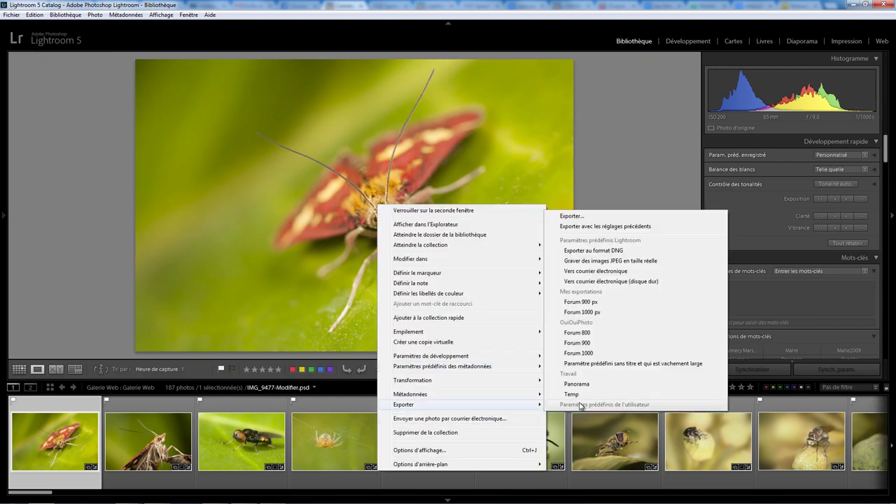
click(573, 216)
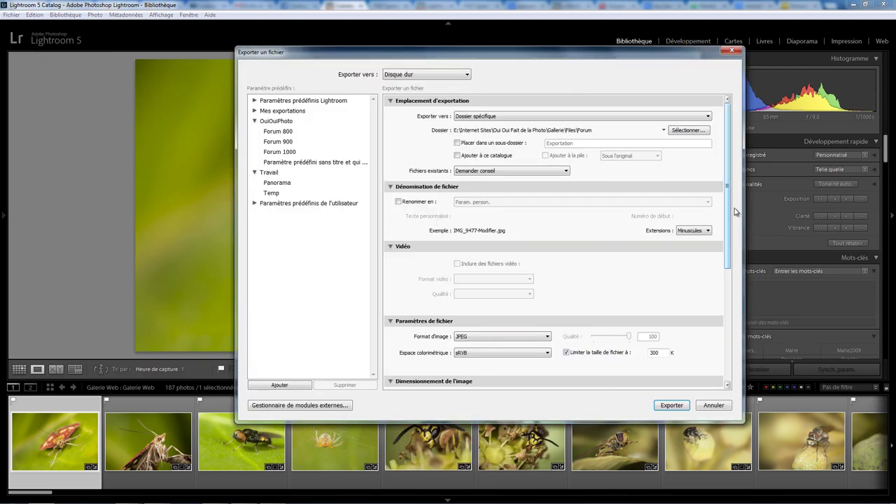
drag(727, 208, 726, 328)
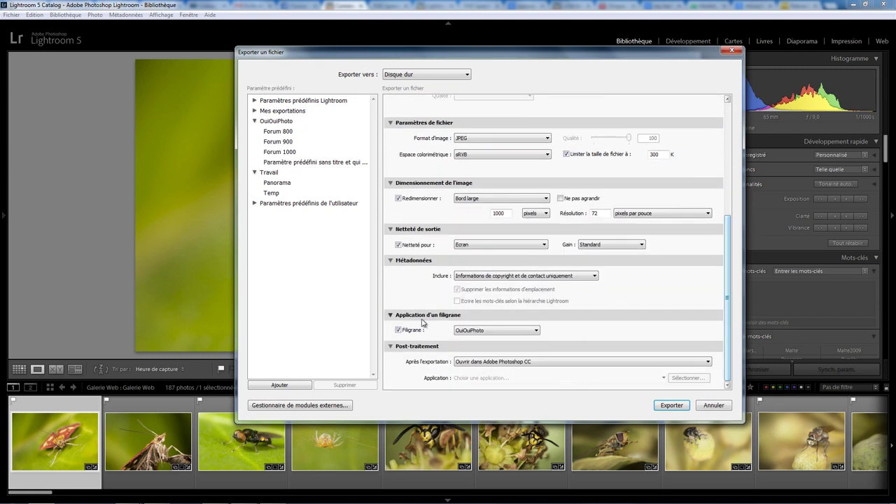
click(533, 332)
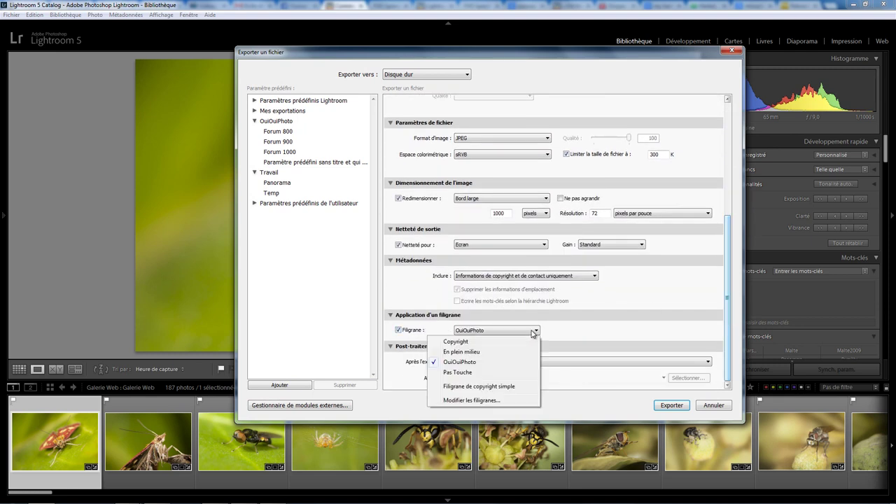
click(481, 400)
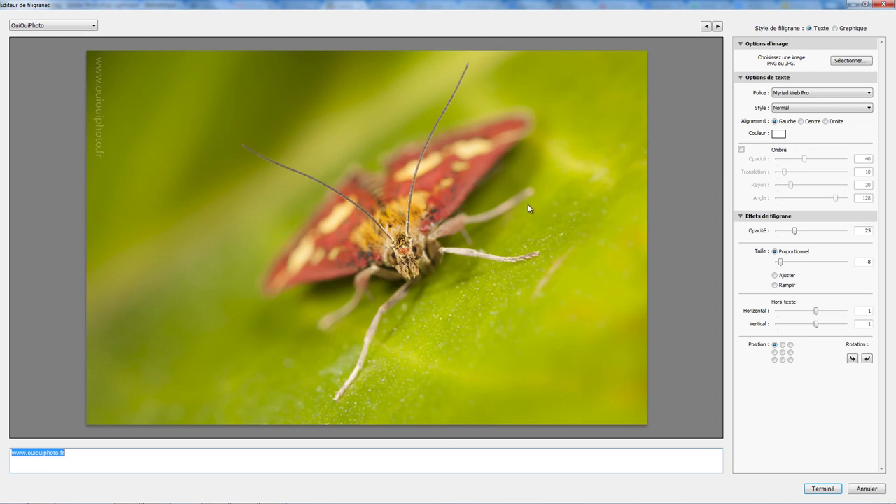
Preview the Copyright, Pas Touche and En plein milieu presets, then load Pas Touche.
click(56, 28)
click(62, 35)
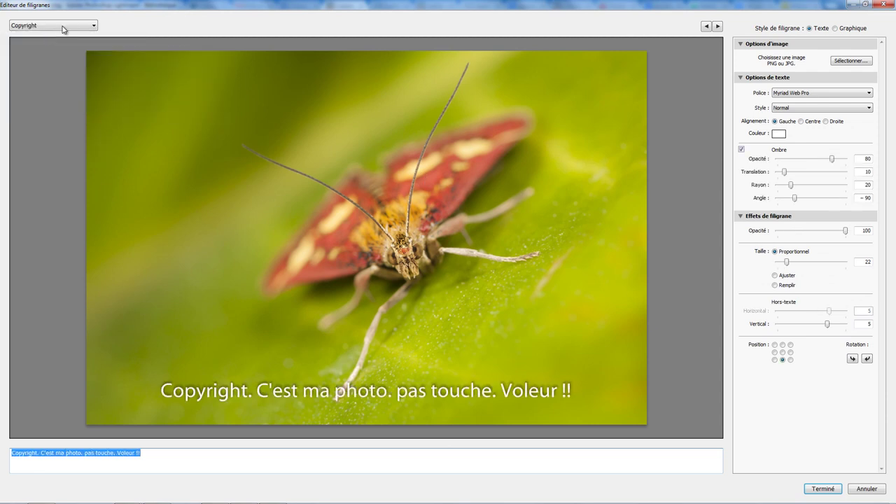
click(63, 27)
click(43, 68)
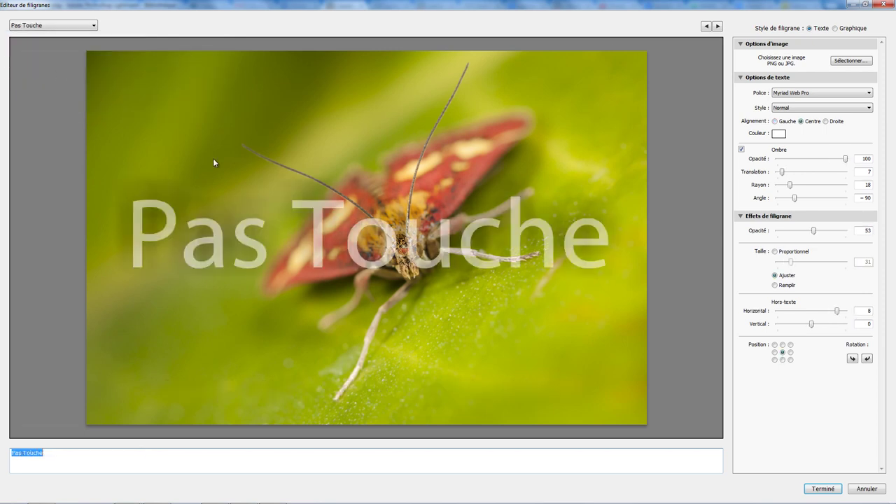
click(61, 26)
click(56, 45)
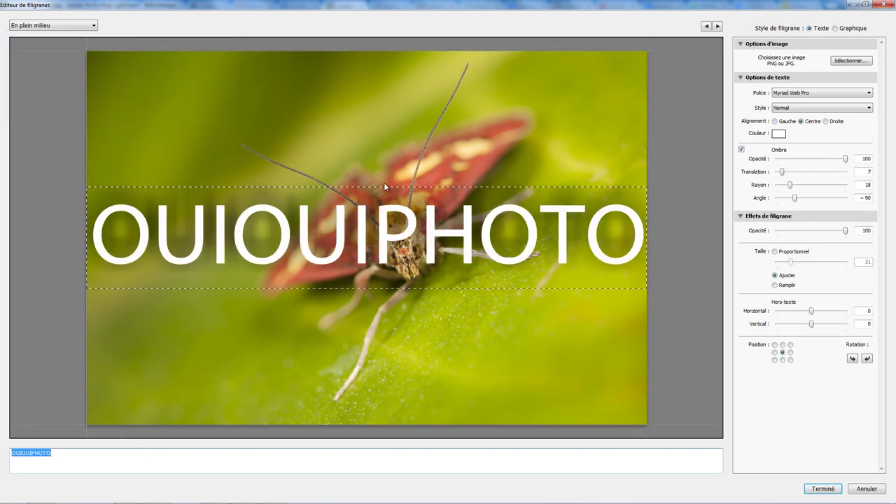
click(74, 26)
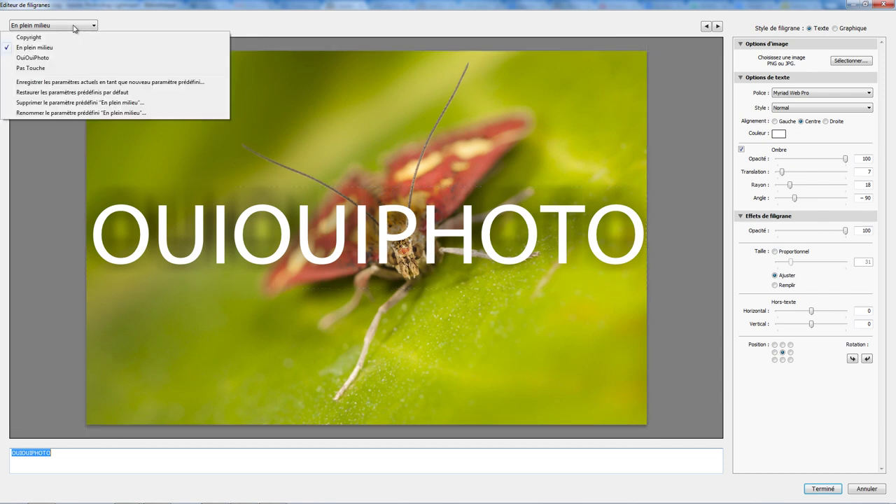
click(31, 68)
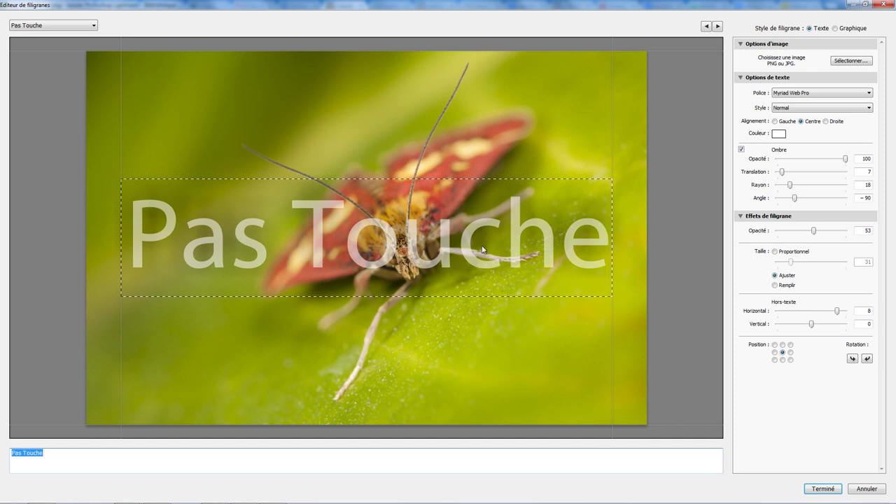
click(415, 246)
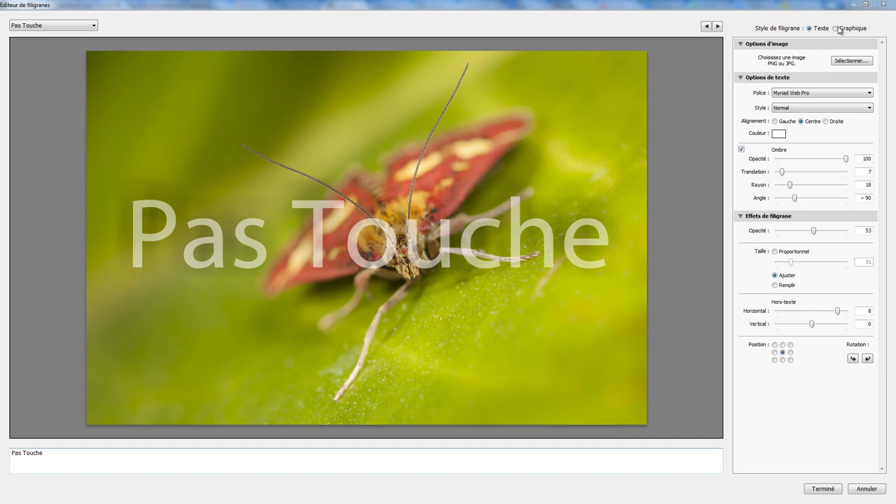
click(836, 29)
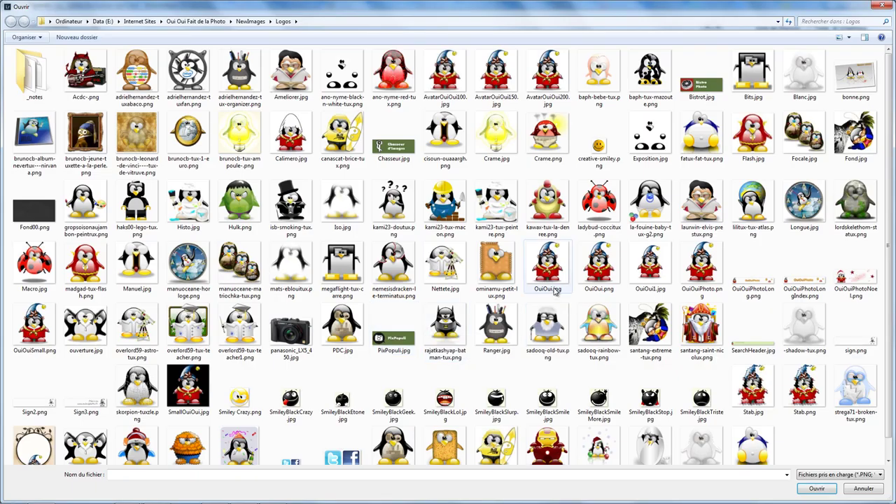
mouse_move(599, 265)
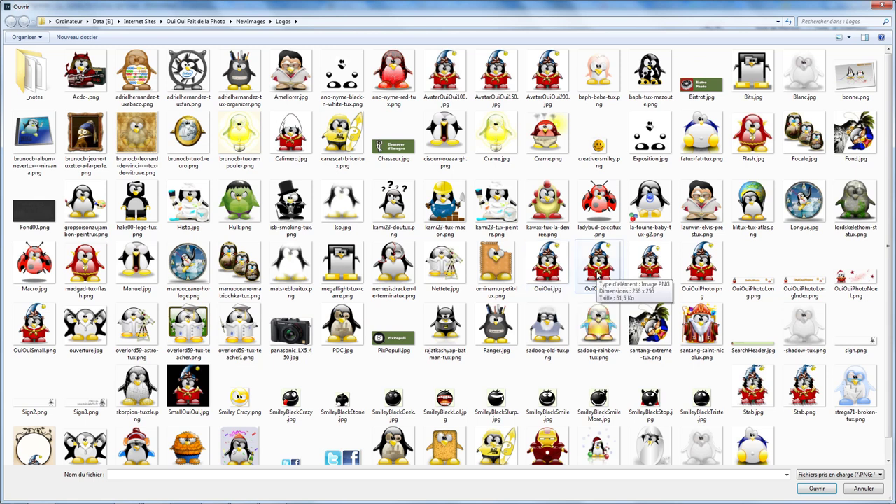
double_click(597, 274)
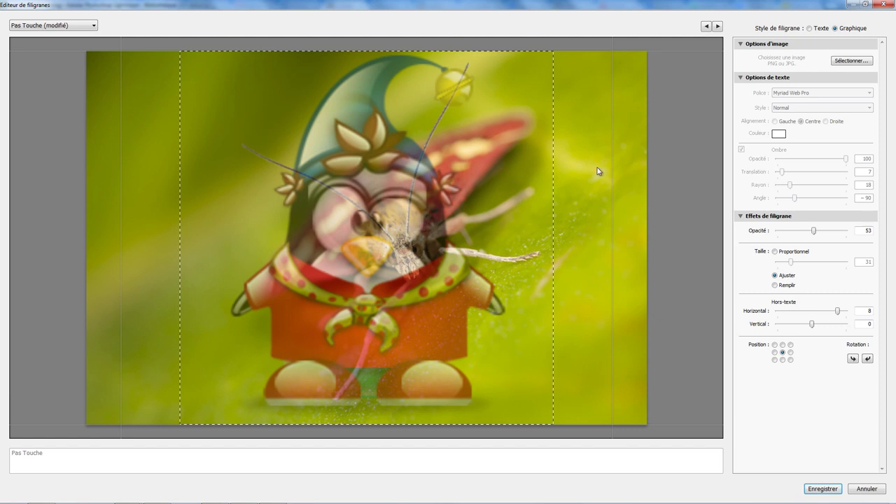
click(809, 29)
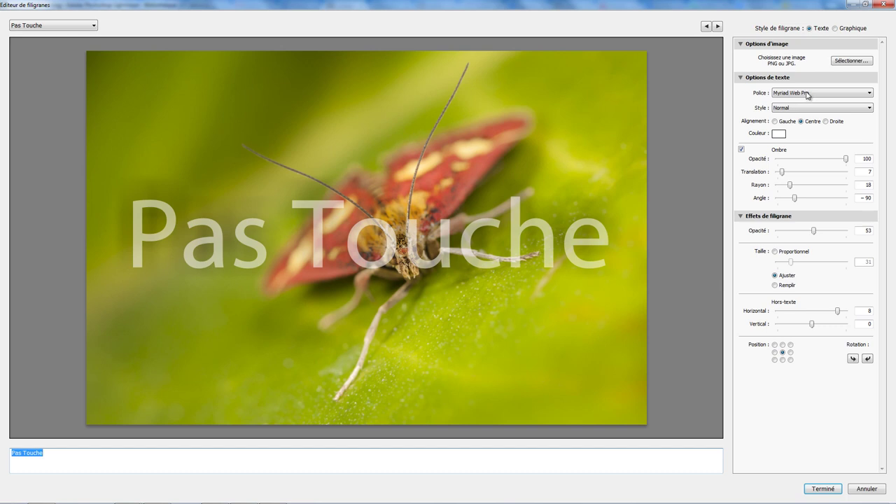
Try the Nyala font for the watermark, then restore Myriad Web Pro.
click(807, 95)
click(793, 163)
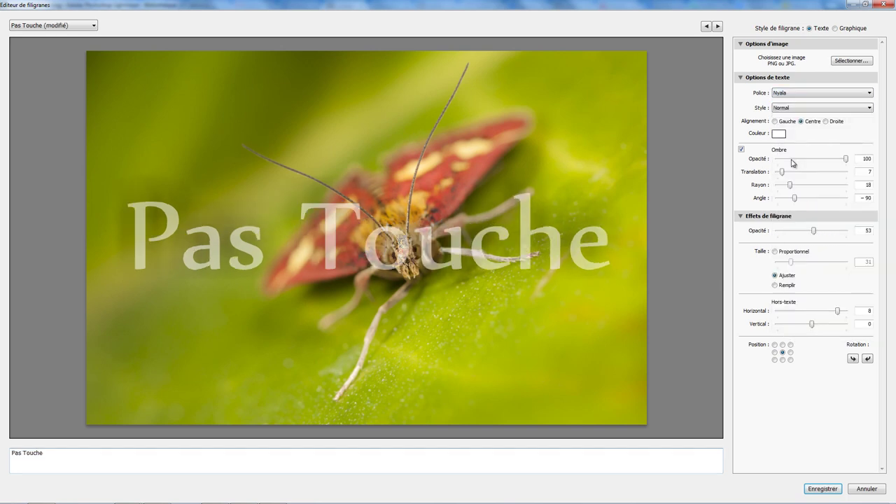
click(802, 96)
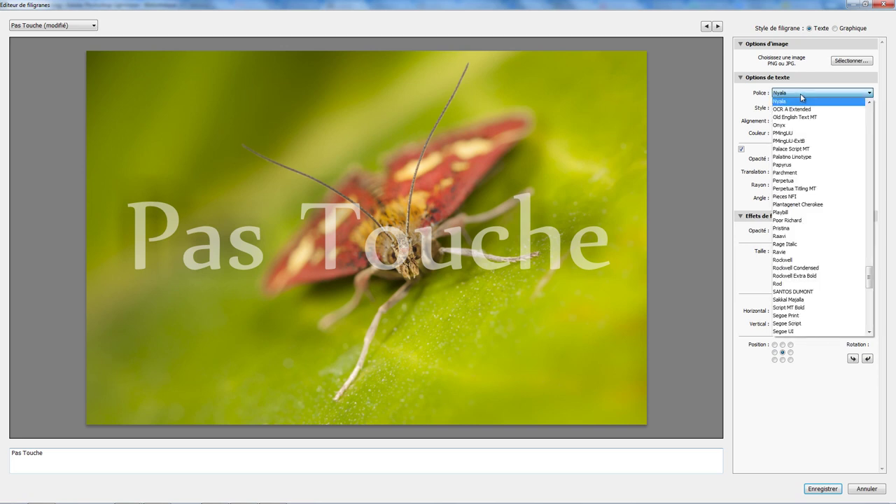
click(871, 103)
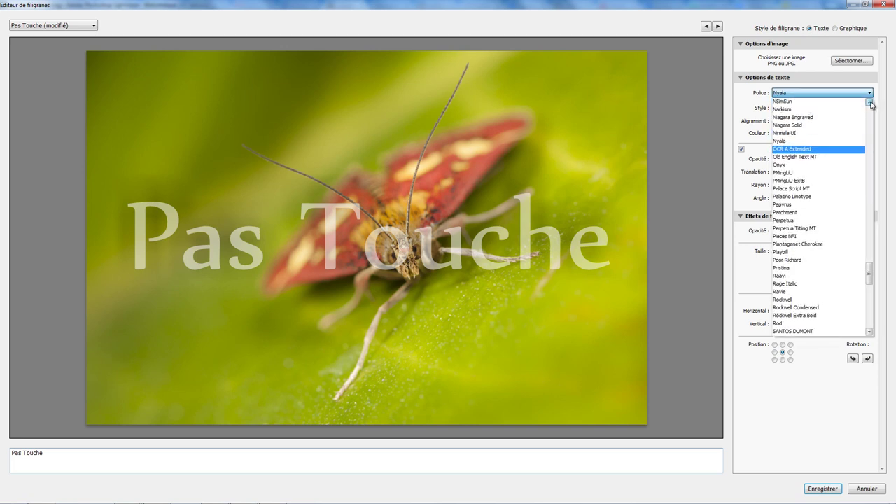
click(871, 103)
click(871, 103)
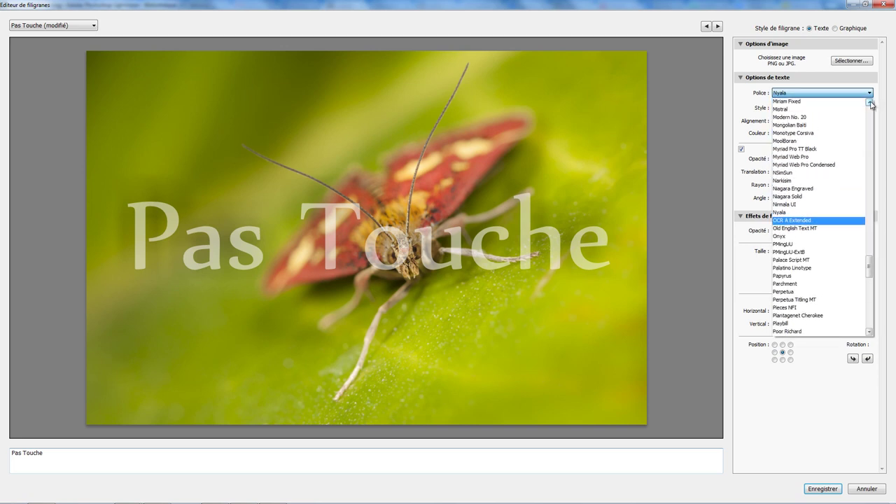
click(794, 158)
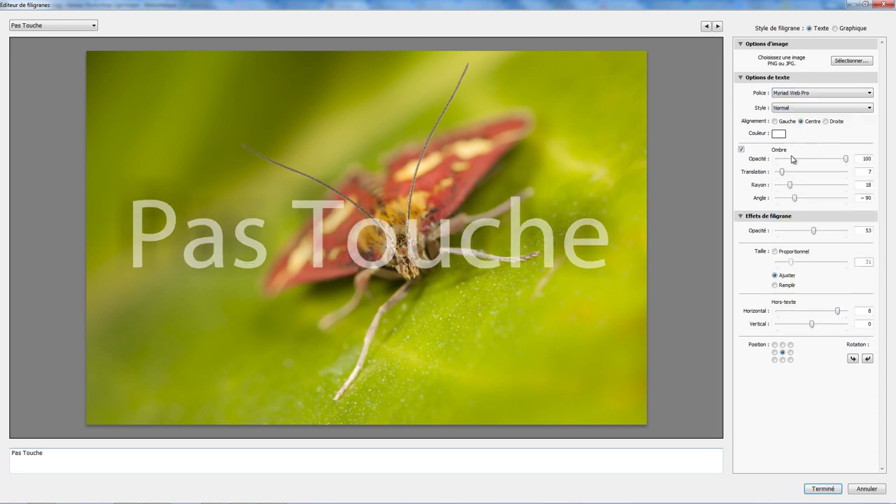
Try Bold and Italic text styles, then return the watermark to Normal.
click(796, 110)
click(824, 129)
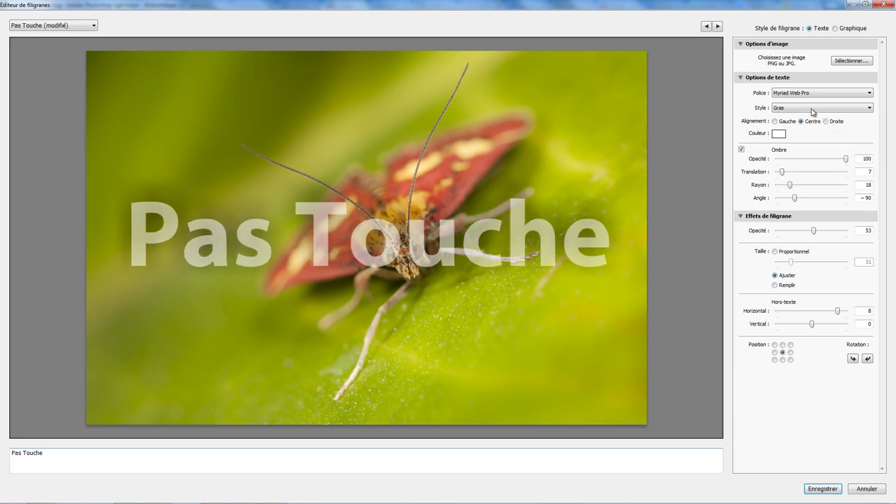
click(810, 110)
click(825, 139)
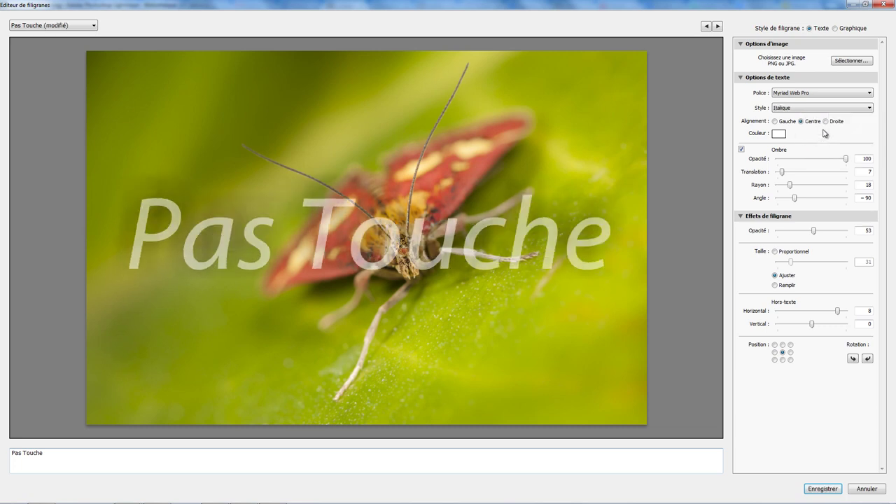
click(811, 111)
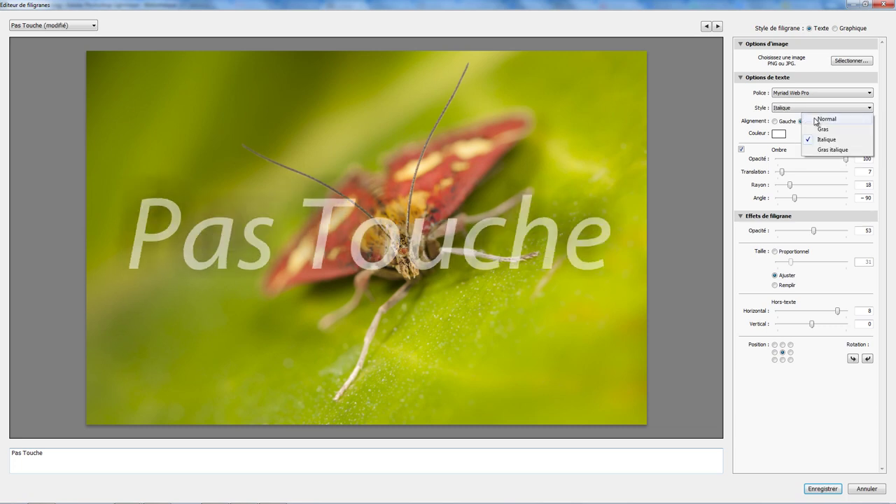
click(820, 117)
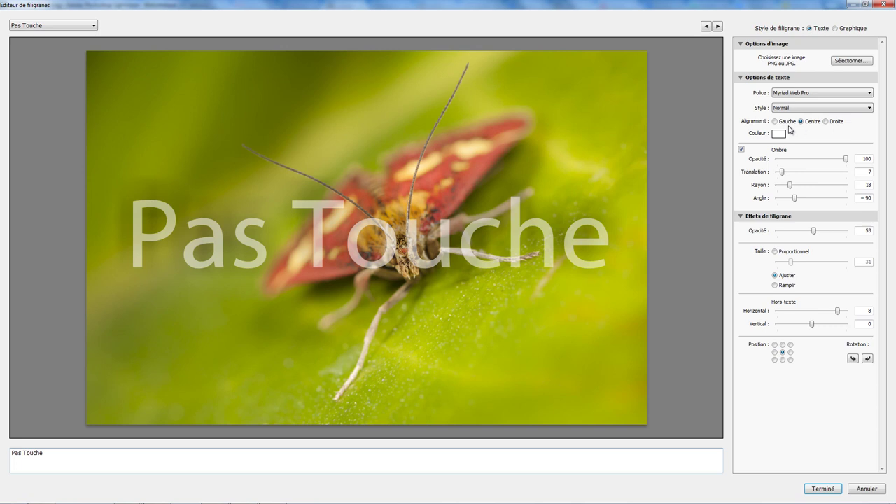
Try left and right alignment, then centre the watermark text again.
click(783, 123)
click(826, 122)
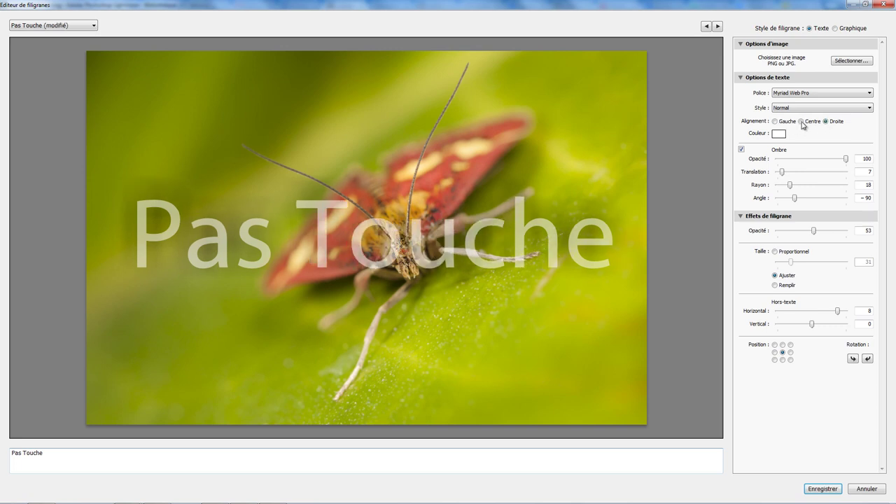
click(802, 122)
Pick a red hue for the Pas Touche text in the colour chooser.
click(781, 137)
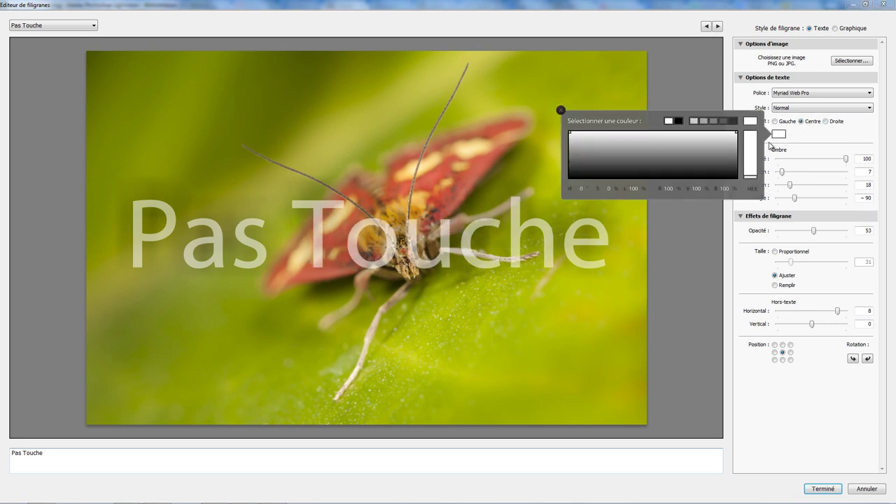
mouse_move(722, 114)
mouse_down()
mouse_move(759, 143)
mouse_move(752, 137)
mouse_up()
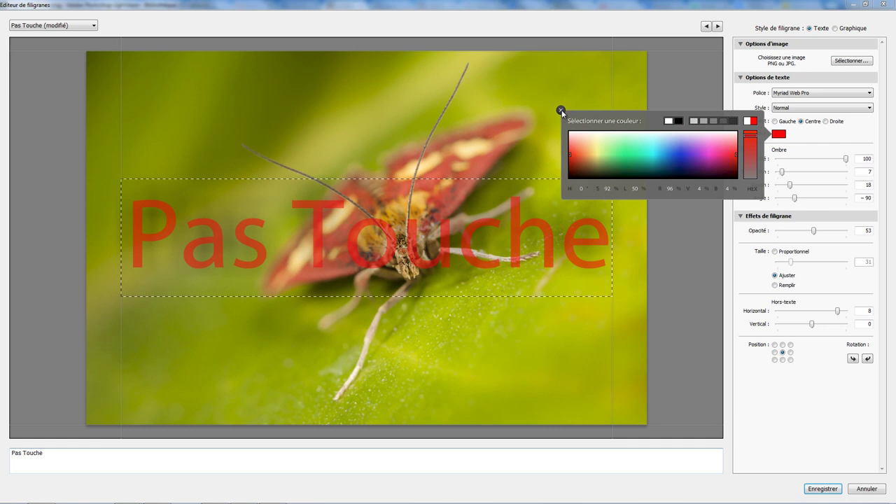
click(561, 110)
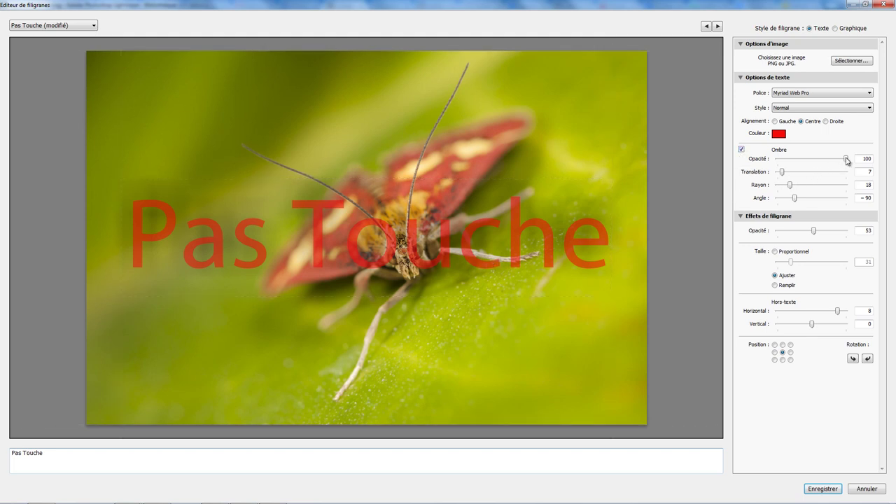
Set the text shadow to opacity 100, offset 57, radius 5 and angle 58.
mouse_move(847, 162)
mouse_down()
mouse_move(777, 164)
mouse_move(875, 161)
mouse_up()
mouse_move(790, 186)
mouse_down()
mouse_move(761, 188)
mouse_move(801, 185)
mouse_move(764, 187)
mouse_move(780, 187)
mouse_up()
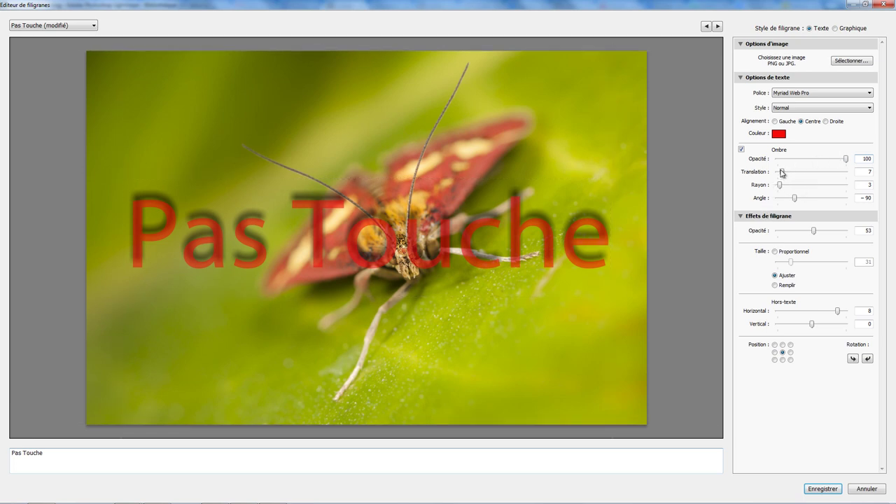
drag(782, 173, 816, 172)
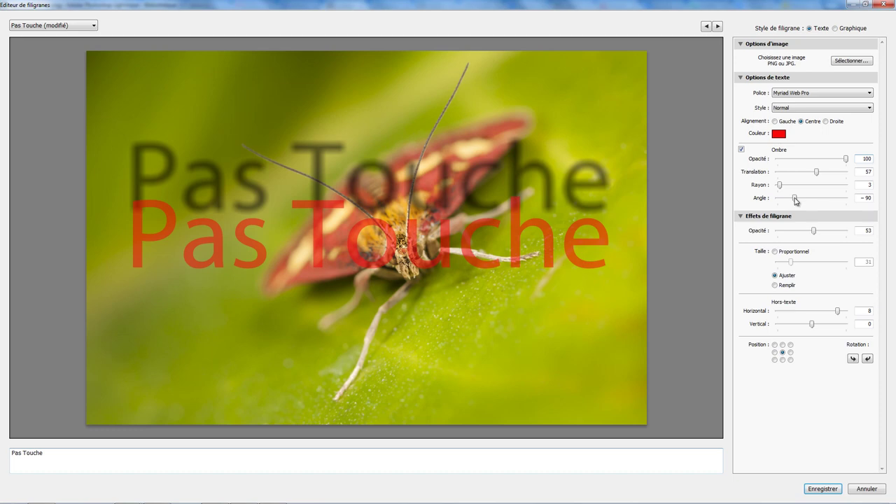
mouse_move(796, 201)
mouse_down()
mouse_move(777, 200)
mouse_move(827, 203)
mouse_move(783, 188)
mouse_up()
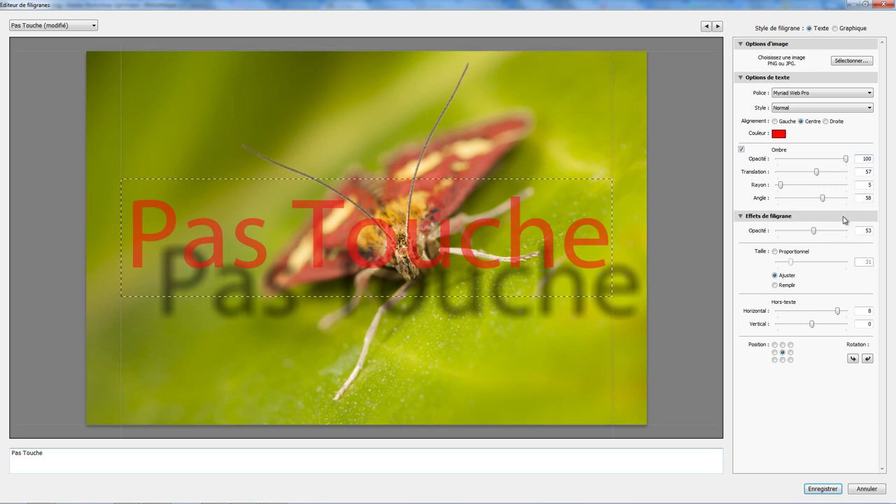
Set watermark opacity to 51, insets to 10 and 10, and rotate it vertical.
mouse_move(811, 233)
mouse_down()
mouse_move(768, 233)
mouse_move(822, 233)
mouse_move(815, 242)
mouse_up()
mouse_move(839, 314)
mouse_down()
mouse_move(815, 316)
mouse_move(869, 316)
mouse_move(796, 312)
mouse_move(844, 320)
mouse_up()
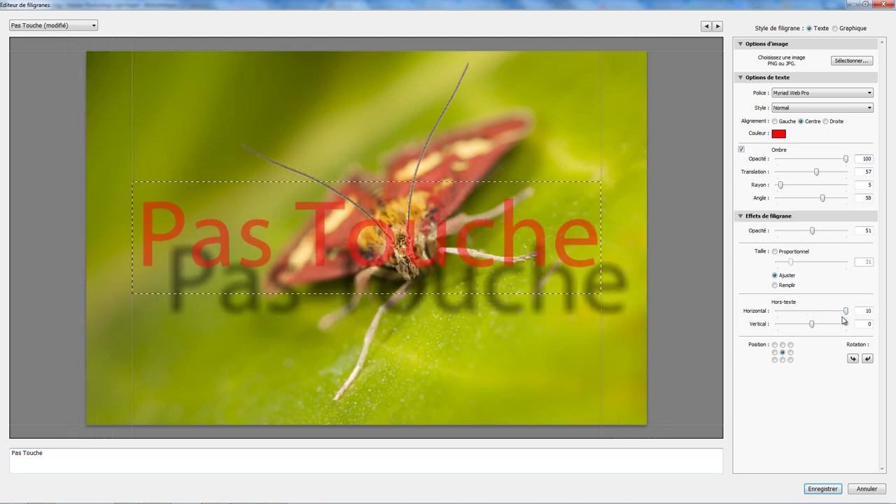
click(852, 359)
mouse_move(815, 326)
mouse_down()
mouse_move(795, 326)
mouse_move(846, 329)
mouse_up()
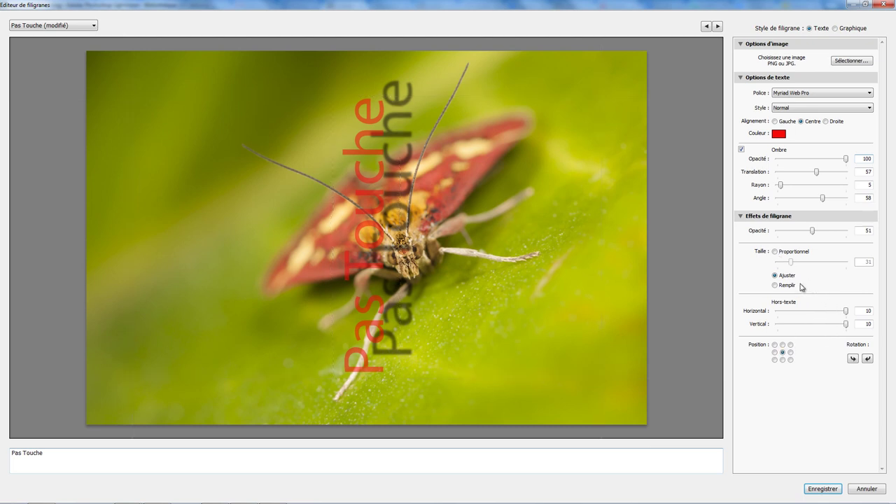
Switch the watermark to proportional sizing at size 12.
click(780, 252)
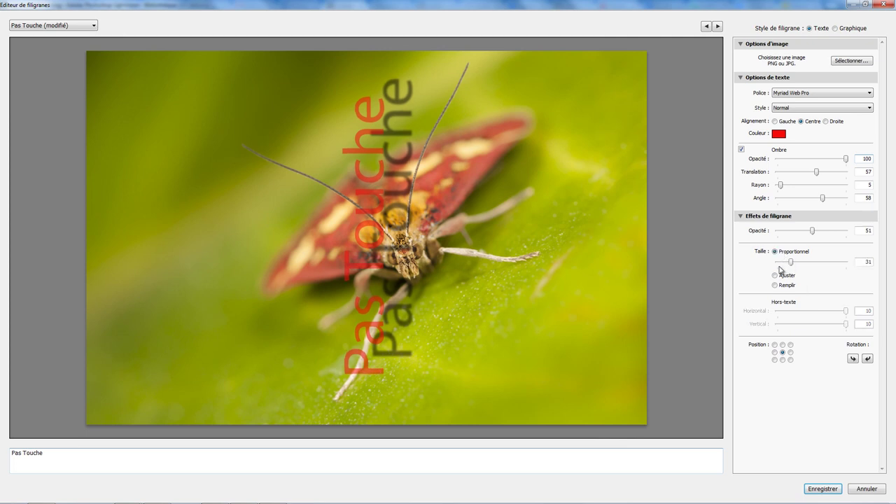
click(775, 344)
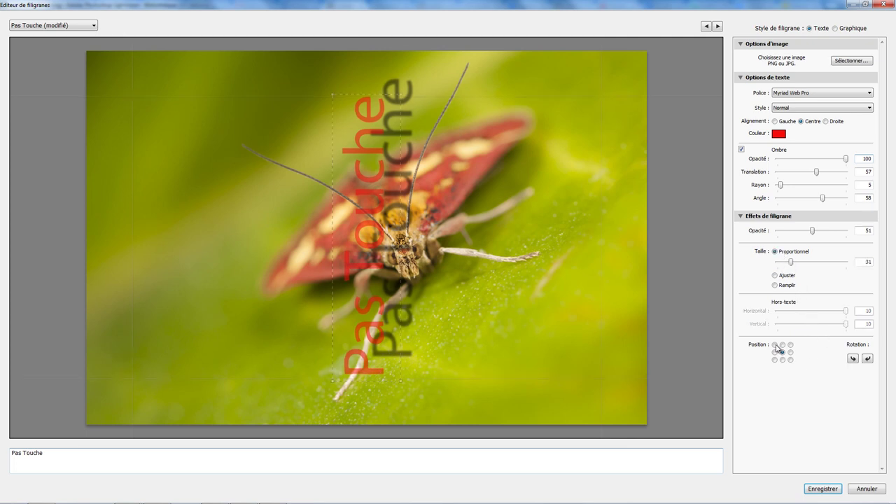
click(854, 360)
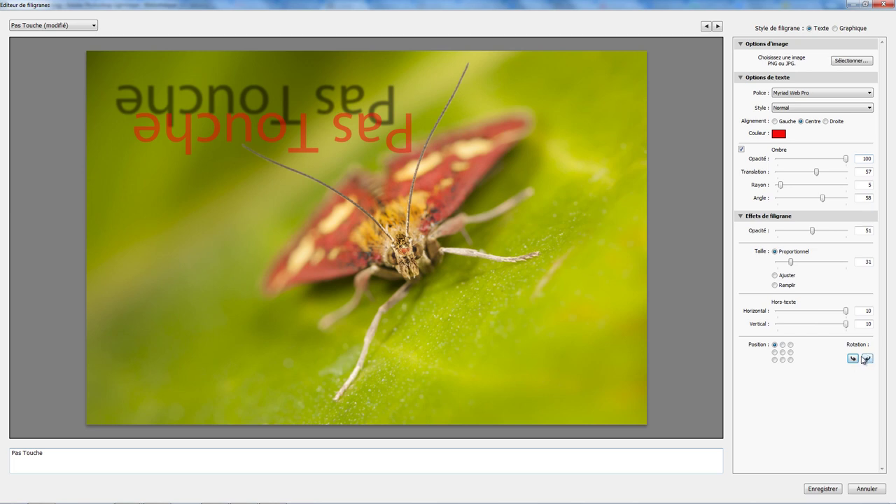
click(854, 360)
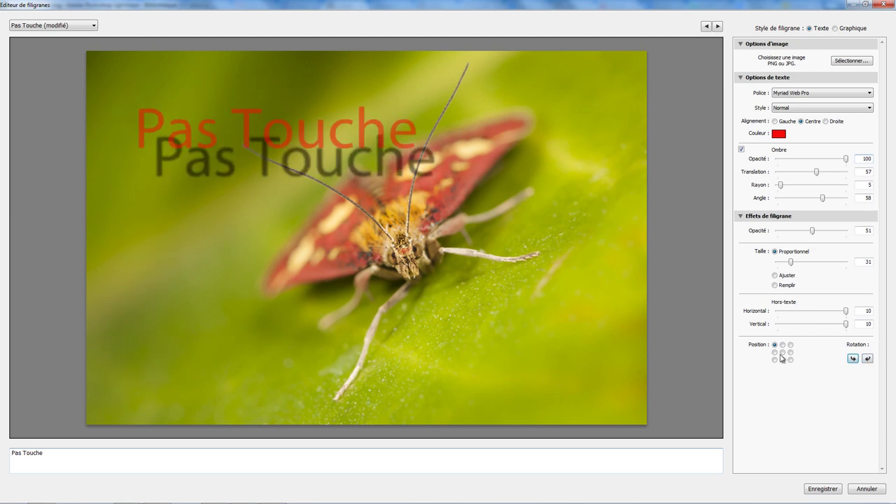
mouse_move(791, 263)
mouse_down()
mouse_move(802, 266)
mouse_move(784, 267)
mouse_up()
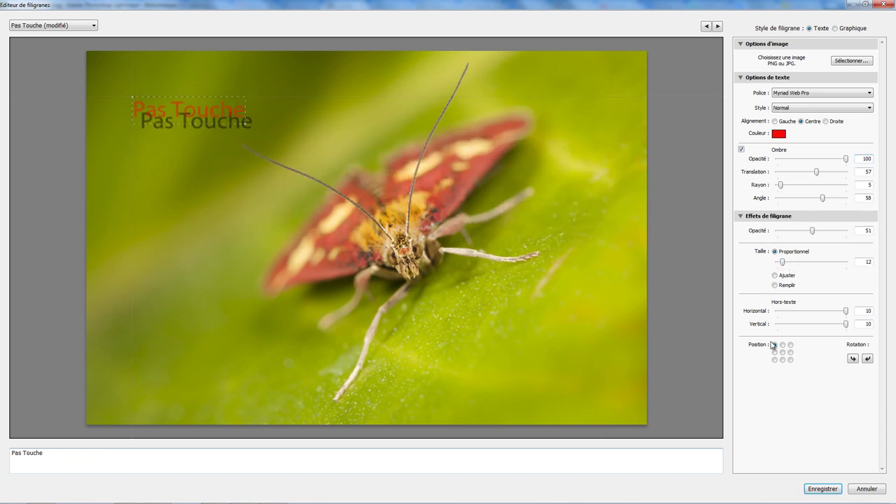
Anchor the watermark top-right with insets 4 and 4, rotated back to horizontal.
click(775, 353)
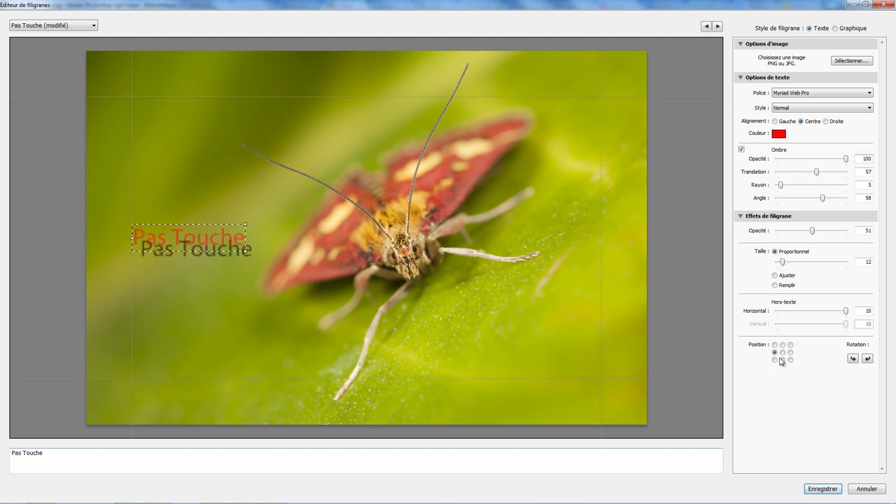
click(775, 360)
click(783, 360)
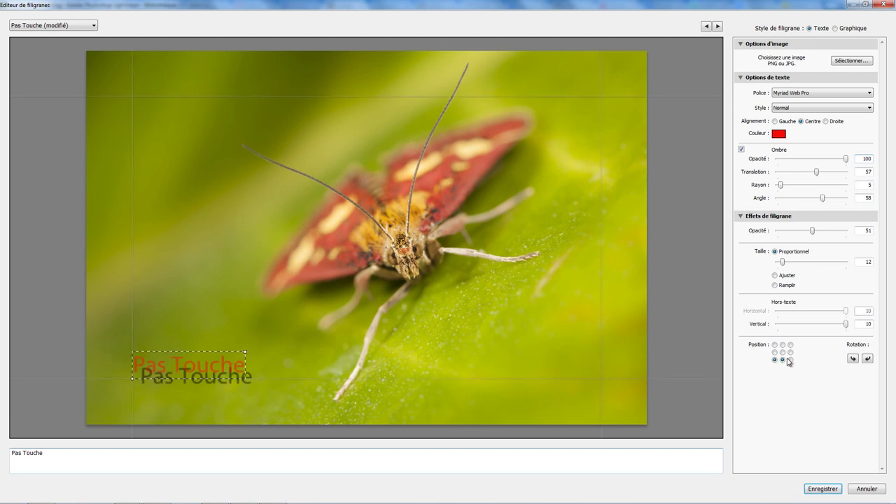
click(790, 360)
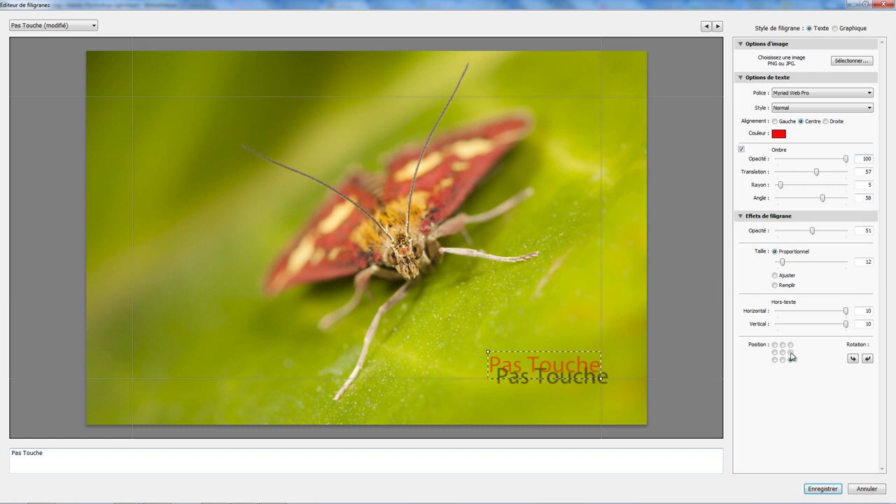
click(791, 352)
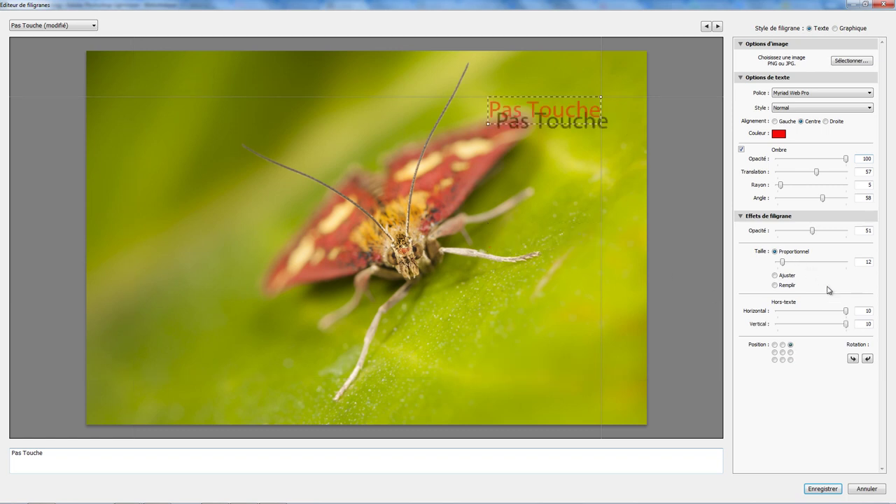
mouse_move(846, 311)
mouse_down()
mouse_move(826, 311)
mouse_move(827, 324)
mouse_up()
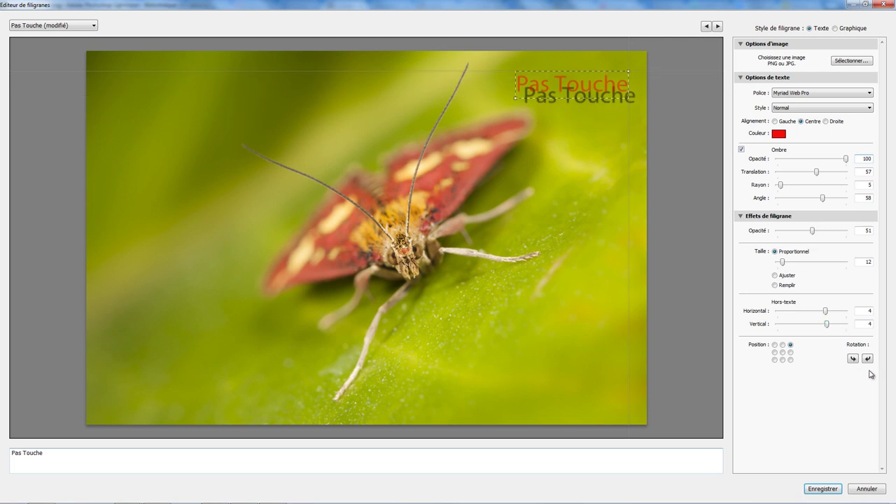
click(853, 359)
click(852, 359)
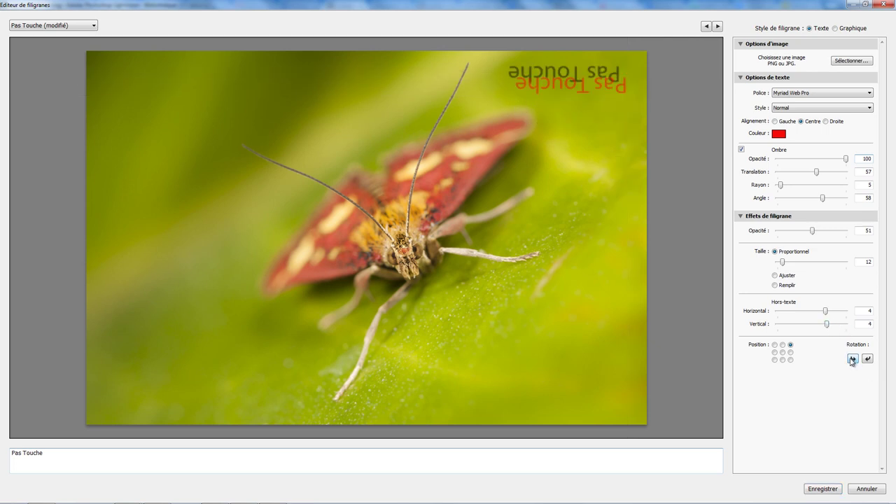
click(852, 360)
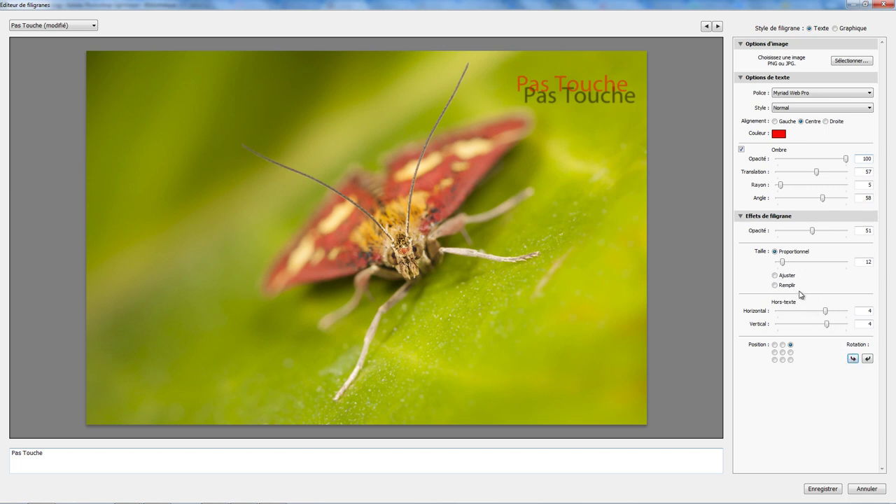
Centre the text, then swap it for the OuiOui.jpg graphic anchored top-left.
click(800, 121)
click(836, 29)
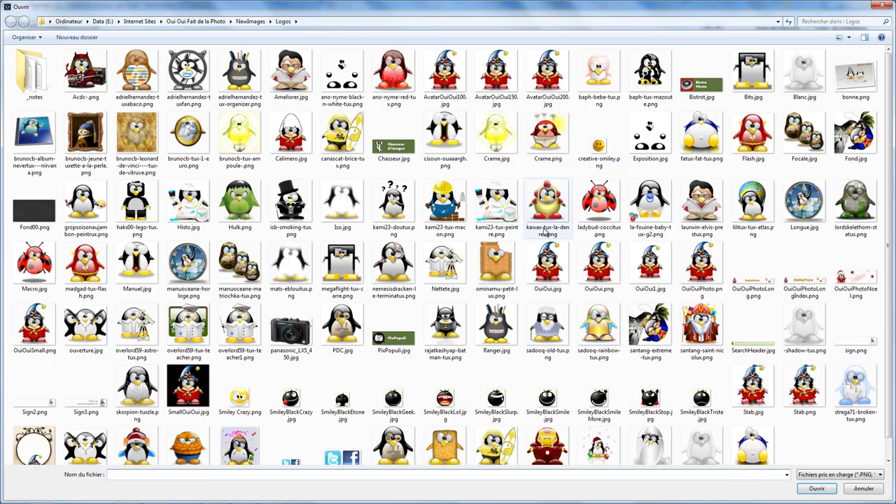
double_click(601, 275)
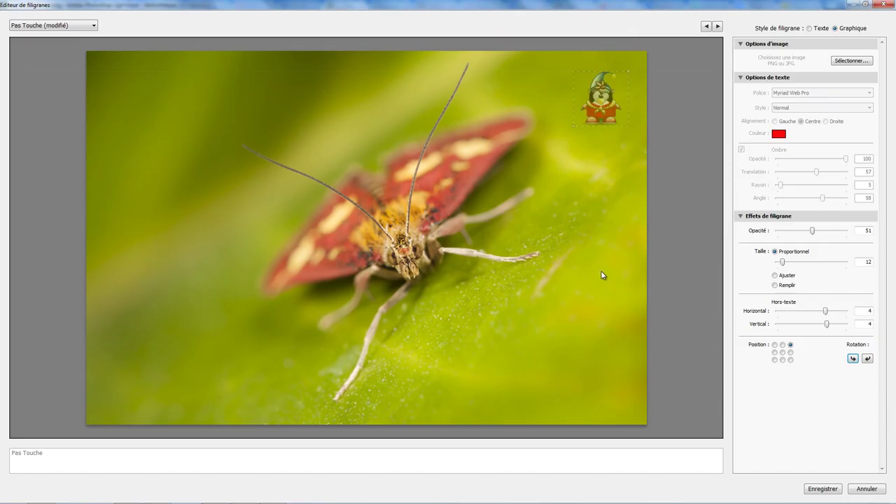
click(783, 345)
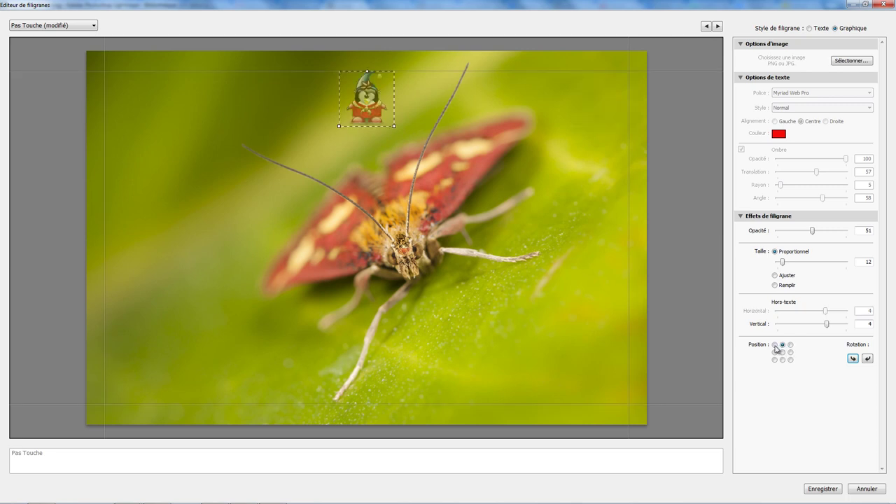
click(775, 345)
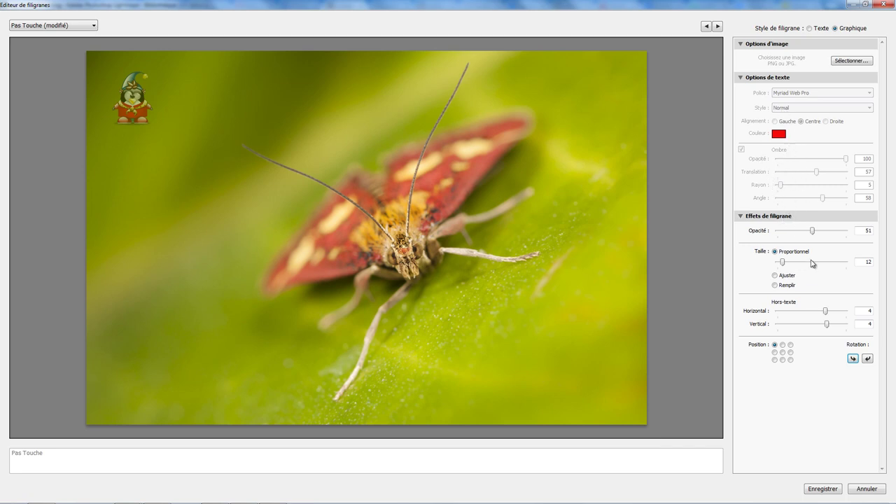
Raise the penguin's opacity to 100, trying Ajuster before going back to Proportionnel size.
mouse_move(813, 234)
mouse_down()
mouse_move(770, 235)
mouse_move(853, 236)
mouse_up()
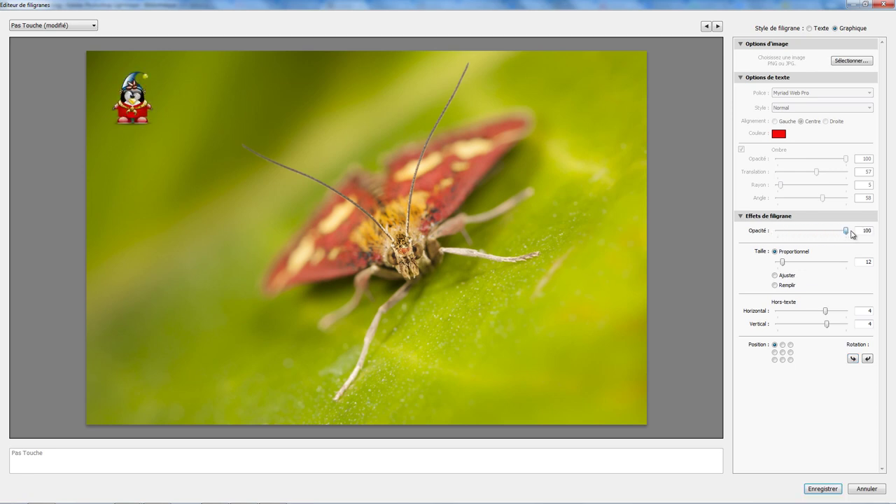
click(776, 275)
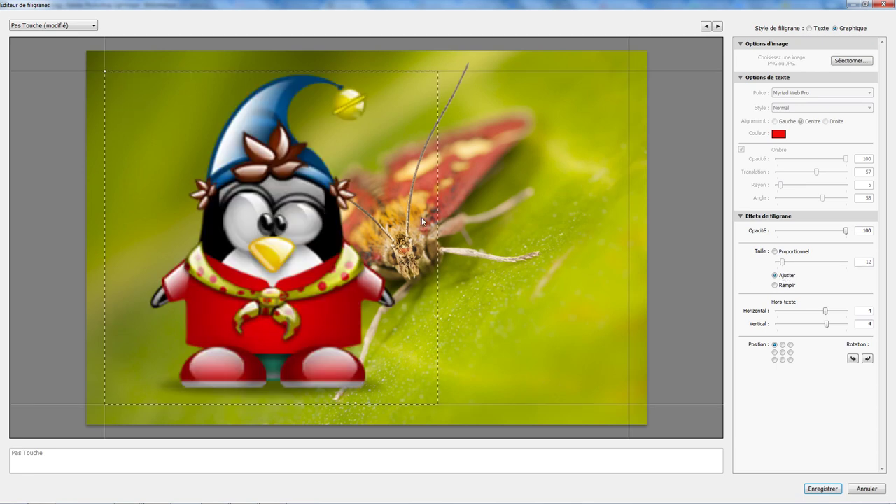
click(776, 252)
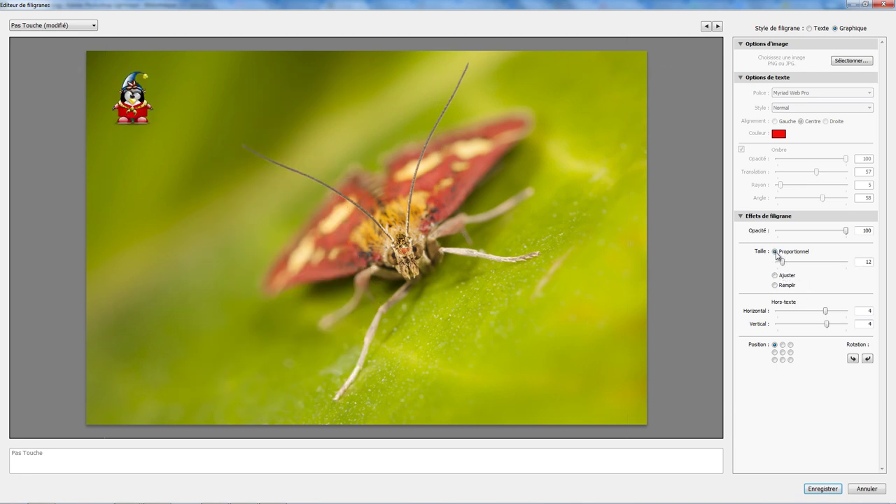
Anchor the penguin in the bottom-right corner with a horizontal offset of 10.
click(791, 345)
click(783, 352)
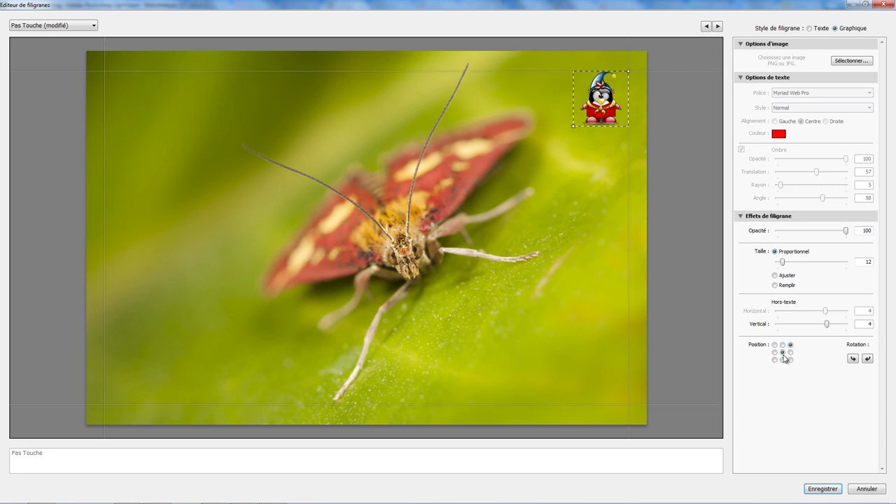
click(783, 360)
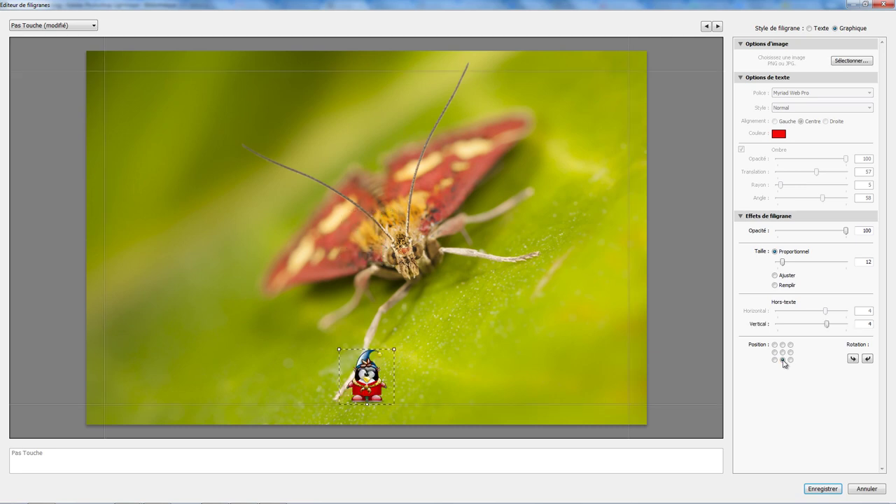
click(791, 360)
mouse_move(825, 311)
mouse_down()
mouse_move(788, 312)
mouse_move(855, 312)
mouse_move(865, 326)
mouse_up()
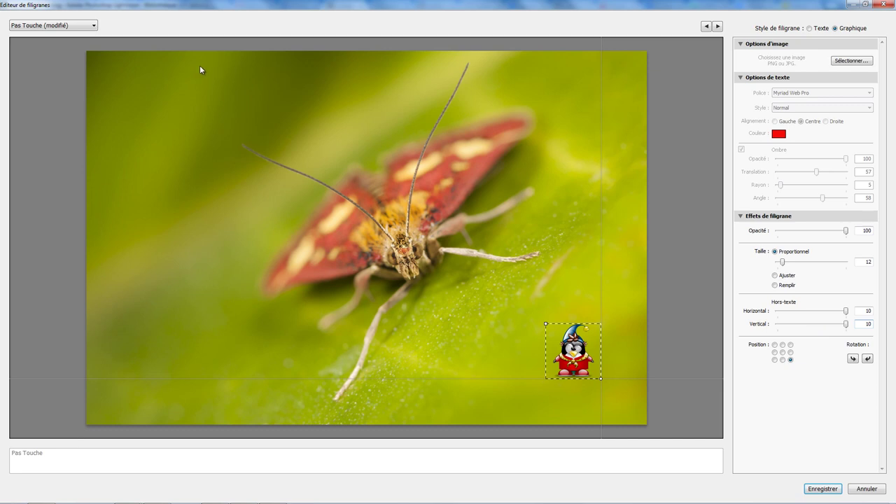
Load the Pas Touche preset and set its shadow to radius 4, offset 41, angle 58.
click(94, 28)
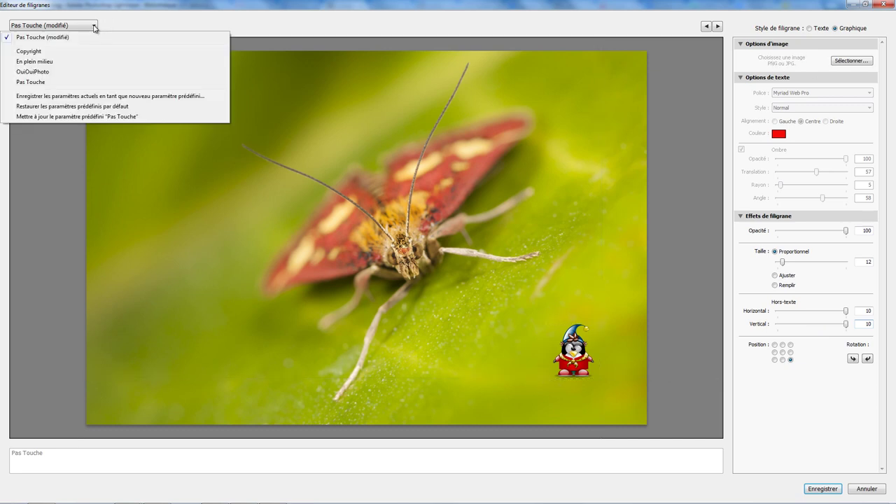
click(47, 83)
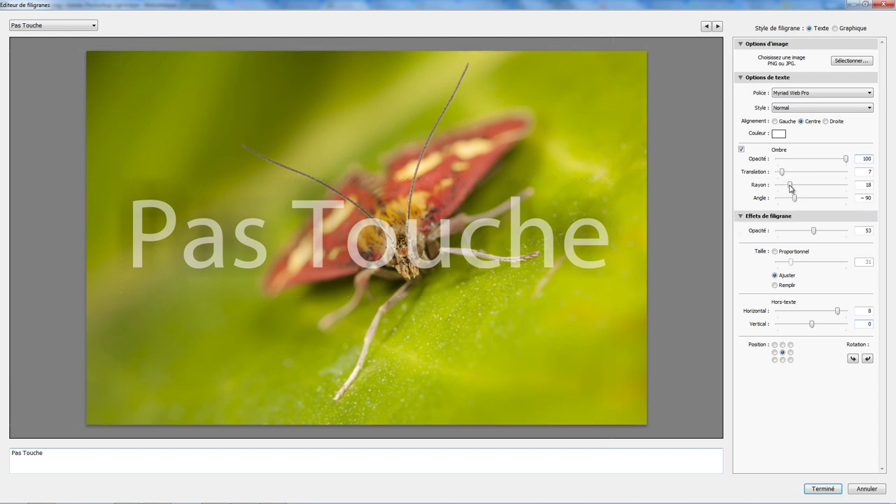
drag(791, 185, 781, 186)
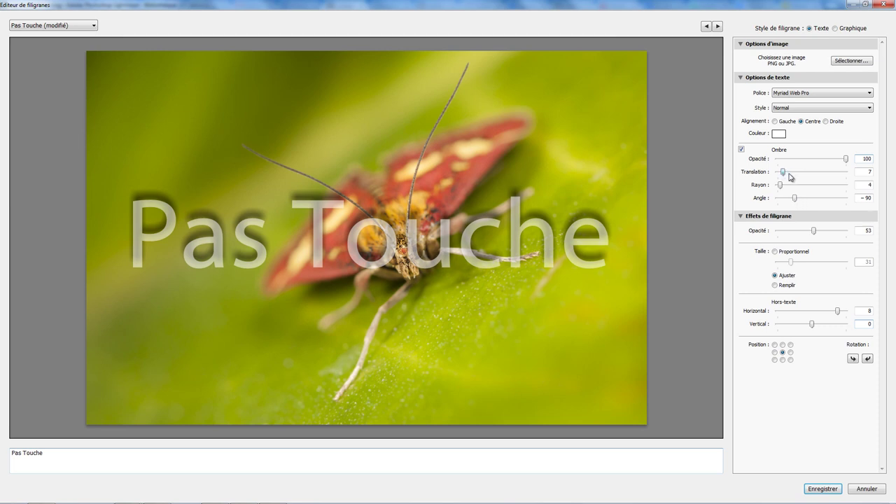
drag(783, 172, 806, 178)
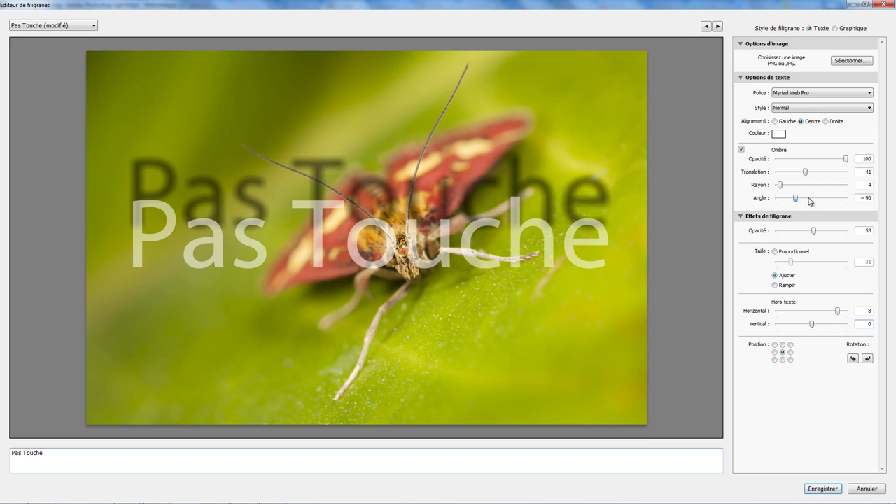
mouse_move(795, 198)
mouse_down()
mouse_move(833, 201)
mouse_move(824, 202)
mouse_up()
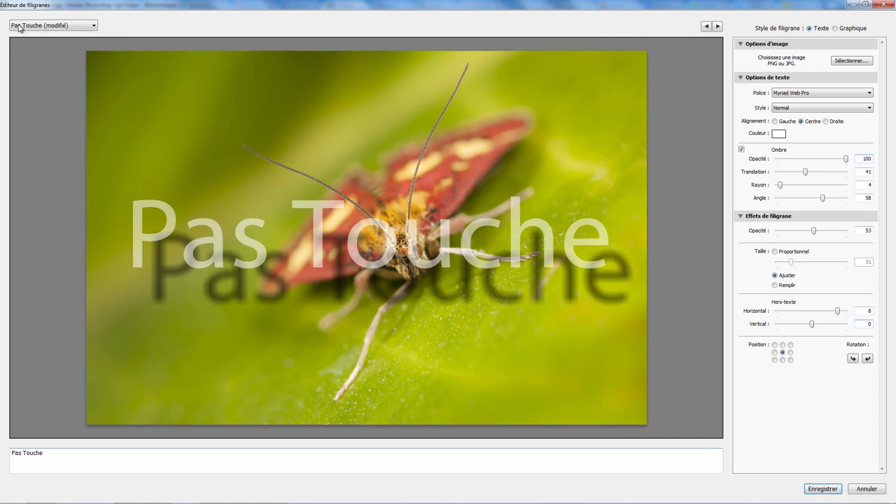
click(94, 27)
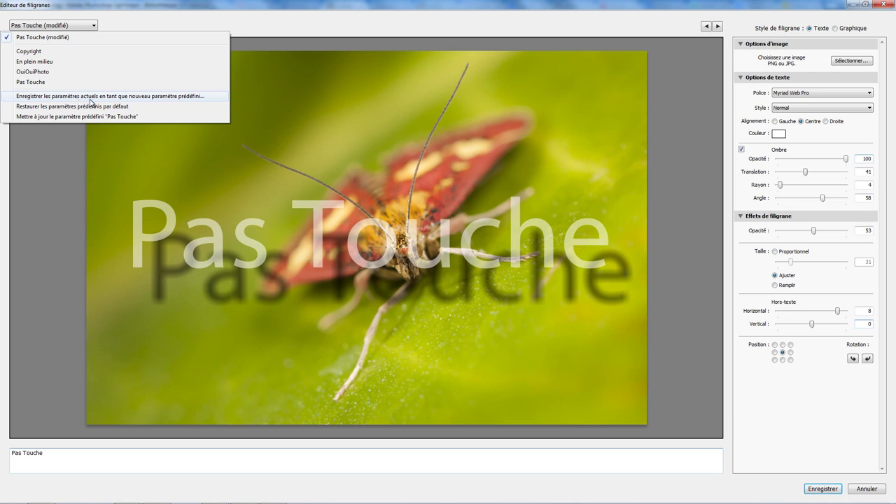
Save the current watermark settings as a new preset named Nouveau Pas Touche.
click(129, 102)
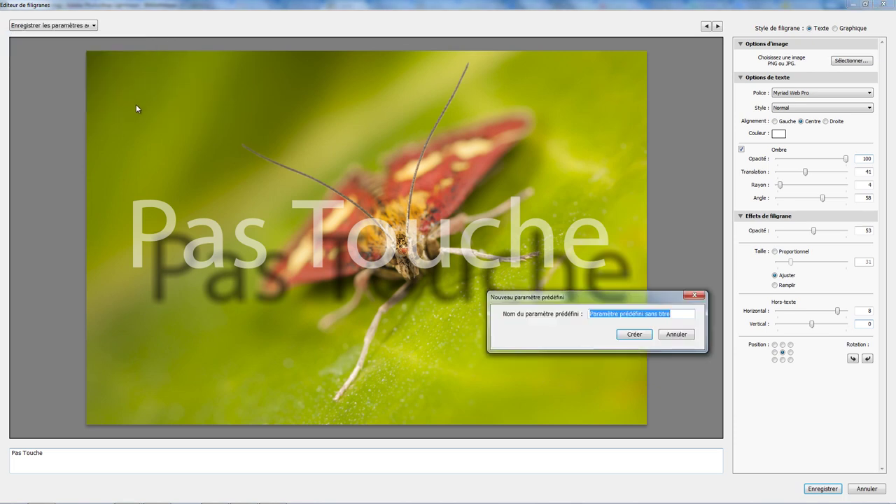
text(Nouveau Pas Touche)
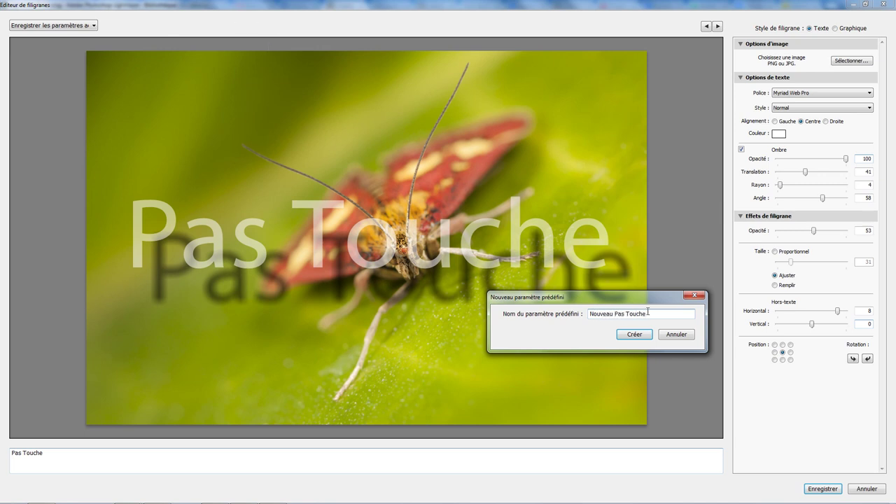
click(647, 336)
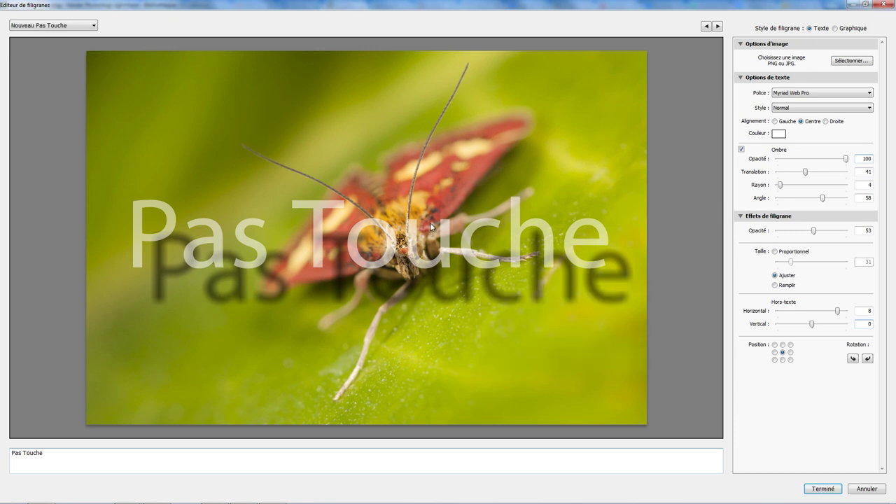
Compare against the original Pas Touche preset, then reload Nouveau Pas Touche.
click(79, 28)
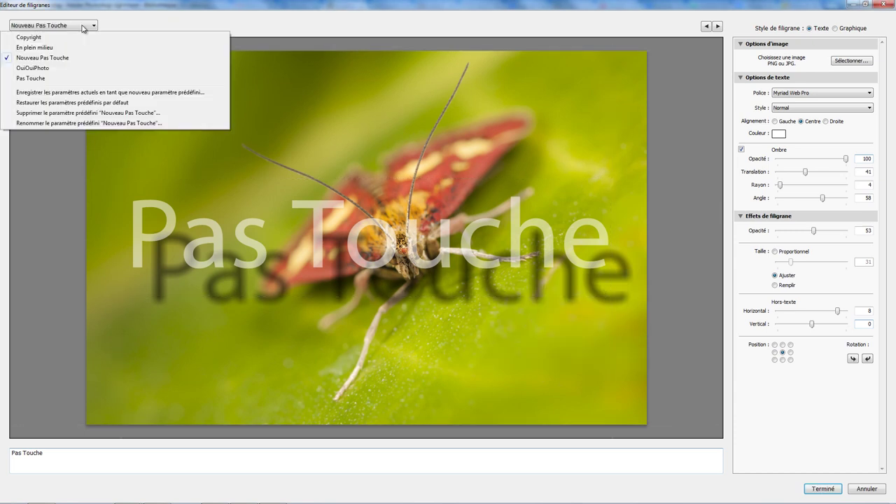
click(31, 78)
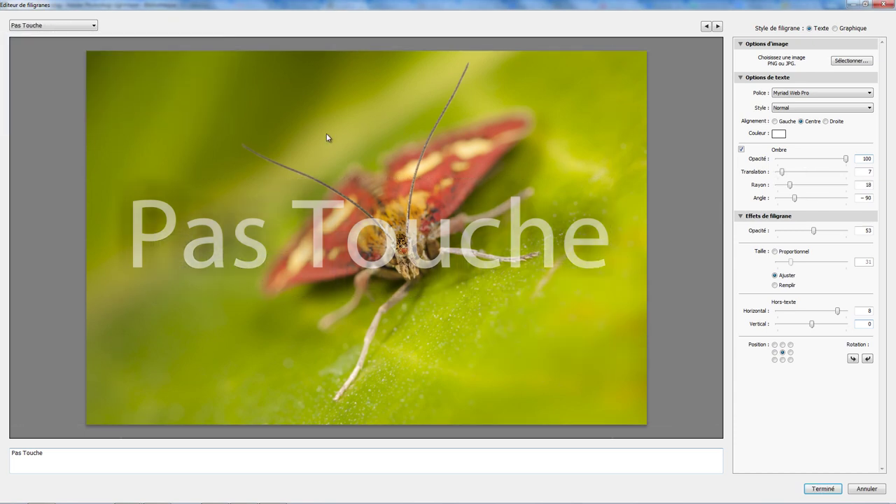
click(65, 30)
click(50, 61)
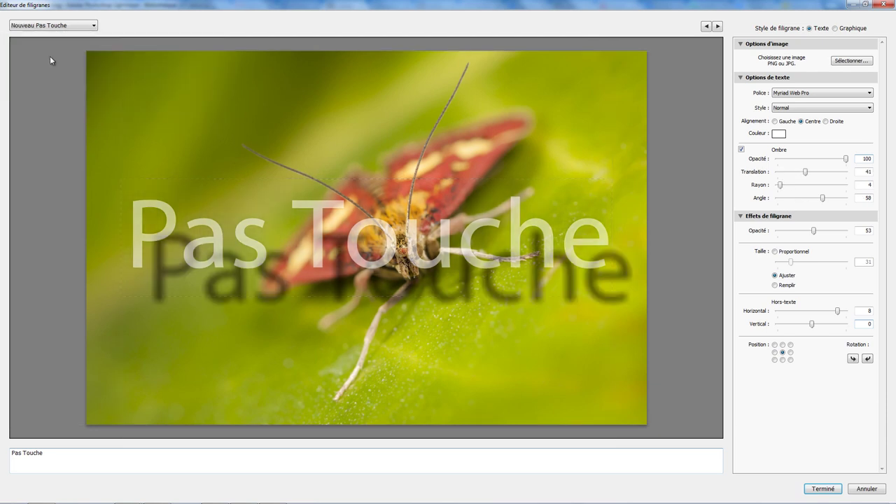
Set the watermark text colour to red in the colour picker.
click(779, 134)
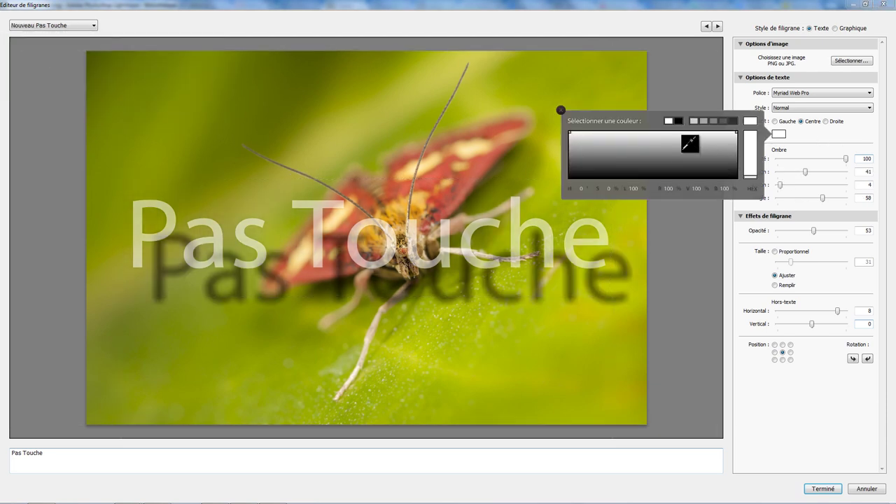
click(670, 155)
drag(750, 156, 750, 133)
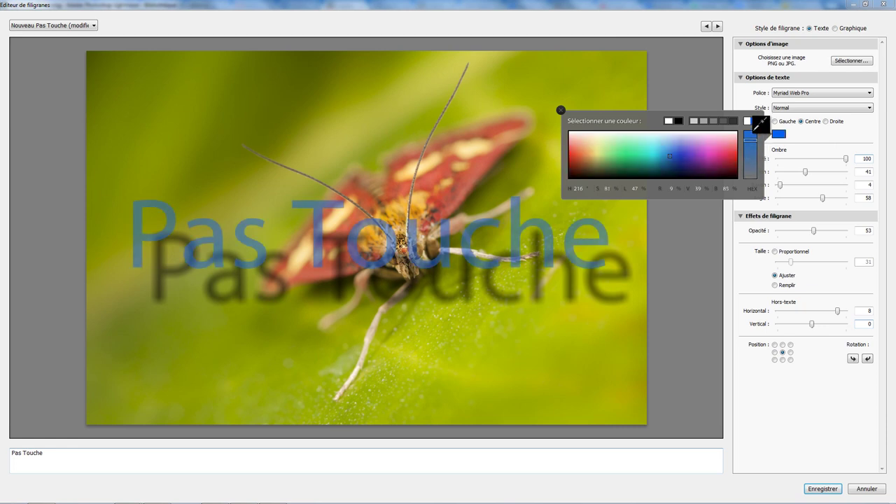
drag(595, 147, 570, 155)
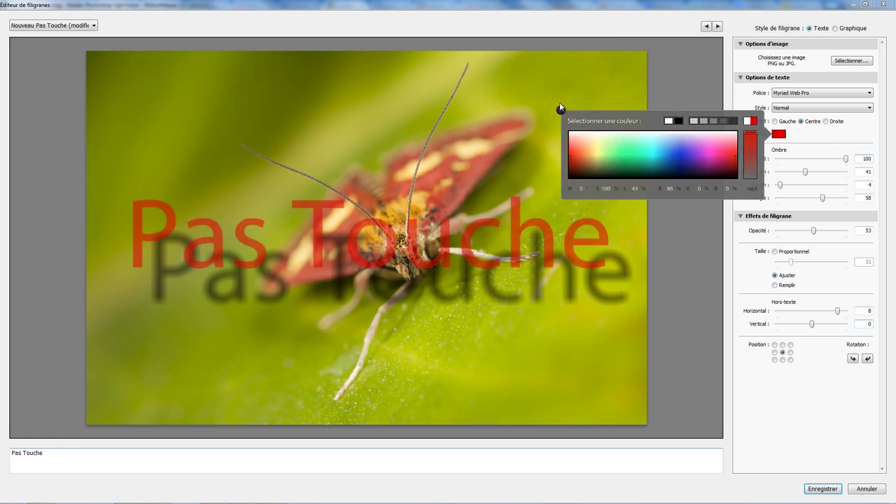
click(561, 110)
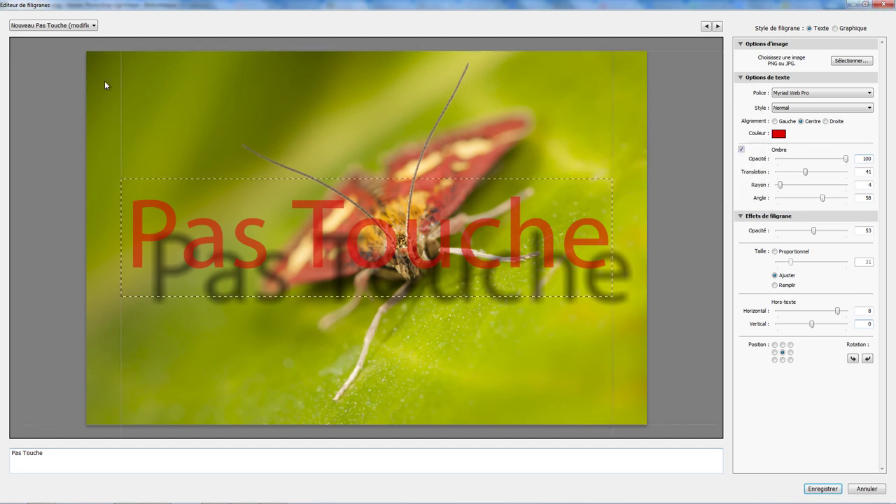
Update Nouveau Pas Touche with the red colour, check Pas Touche, then reload Nouveau Pas Touche.
click(94, 26)
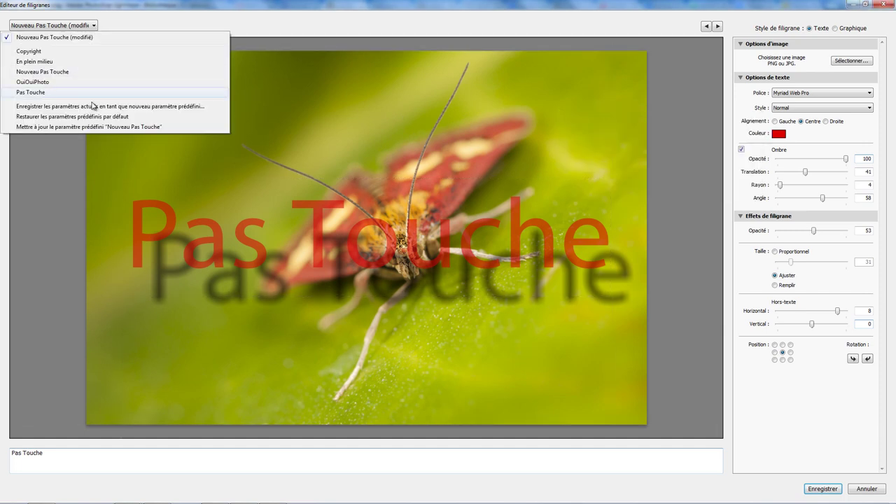
click(80, 127)
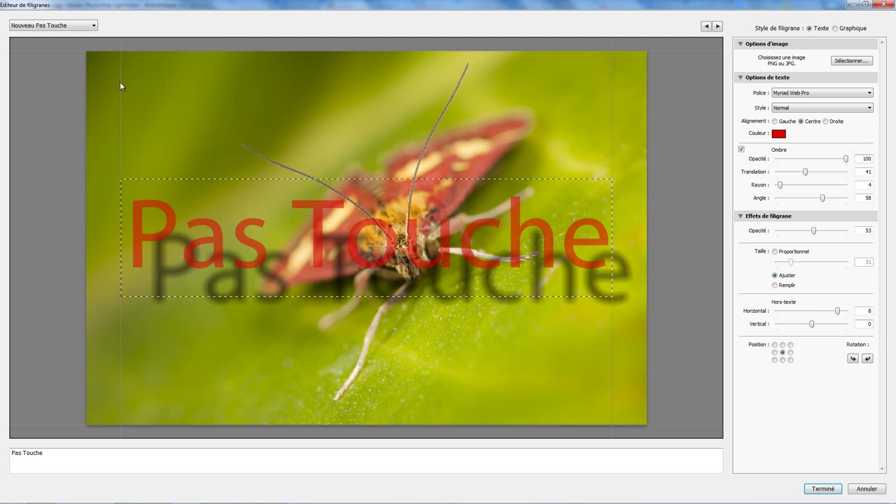
click(82, 28)
click(47, 78)
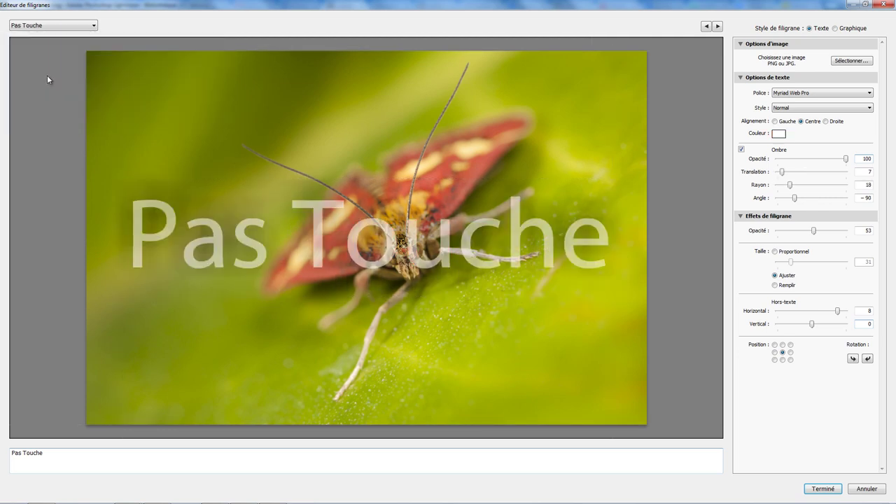
click(65, 27)
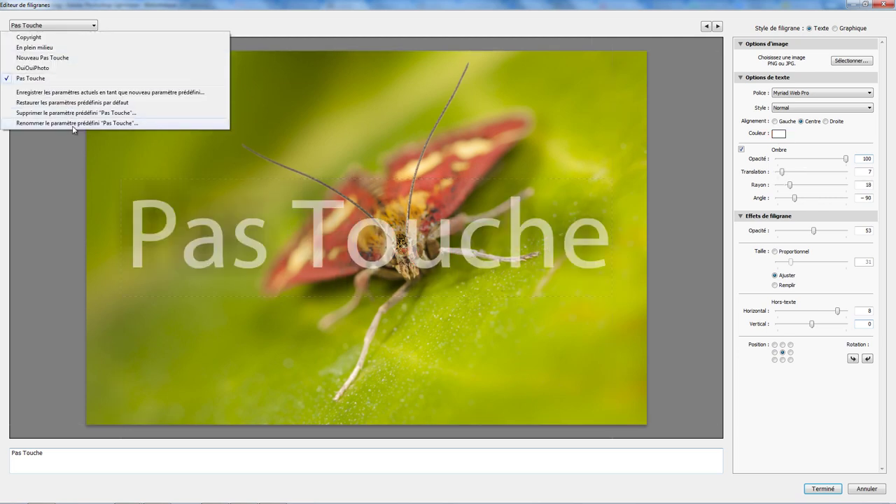
click(50, 58)
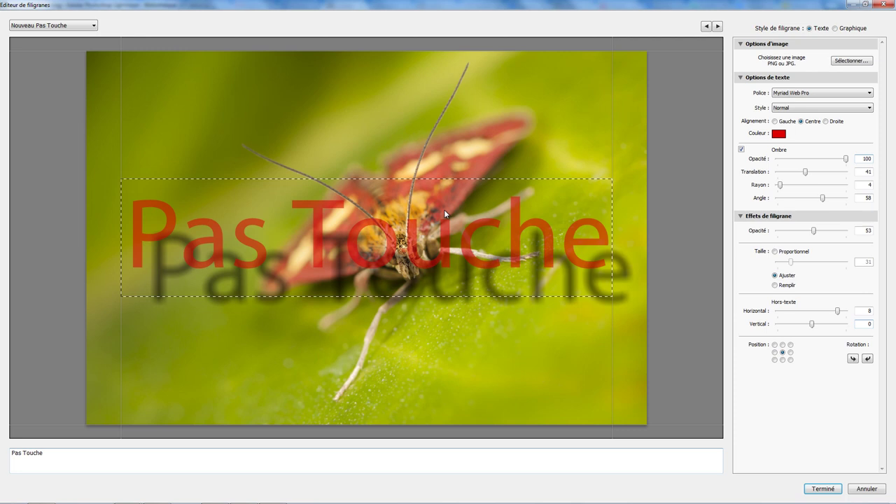
Export the photo with the Forum 1000 preset and the Nouveau Pas Touche watermark enabled.
click(821, 489)
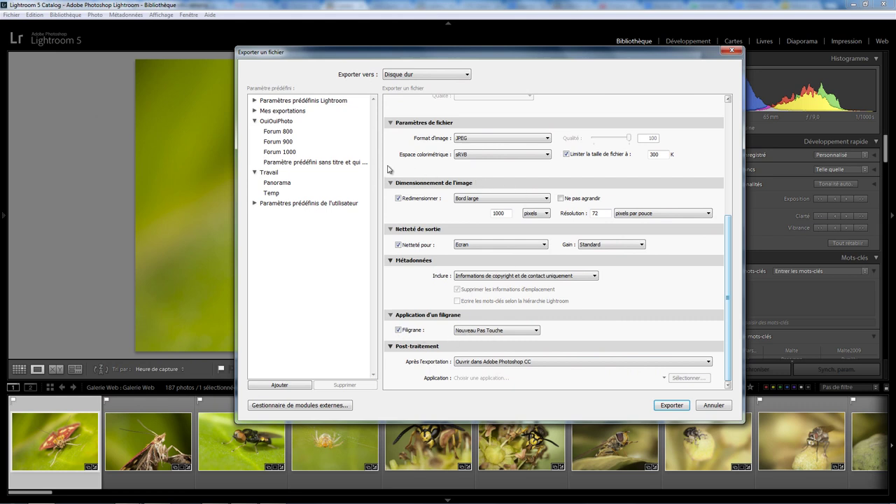
click(284, 154)
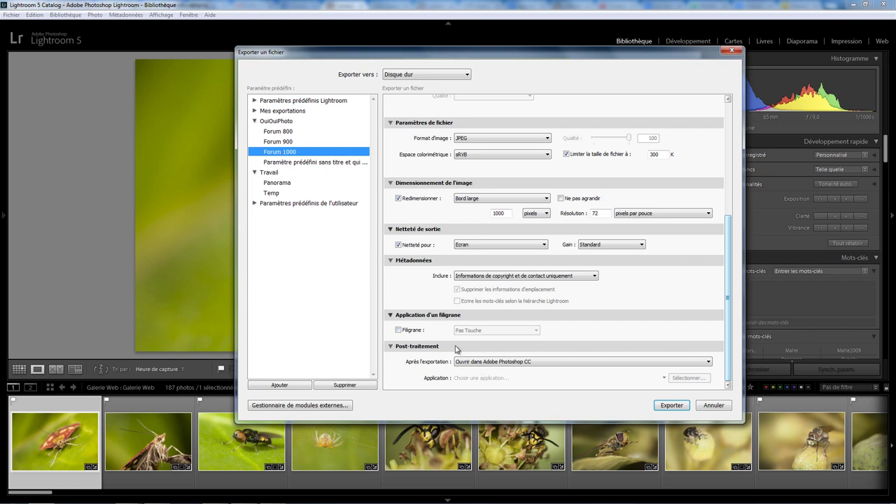
click(411, 329)
click(479, 332)
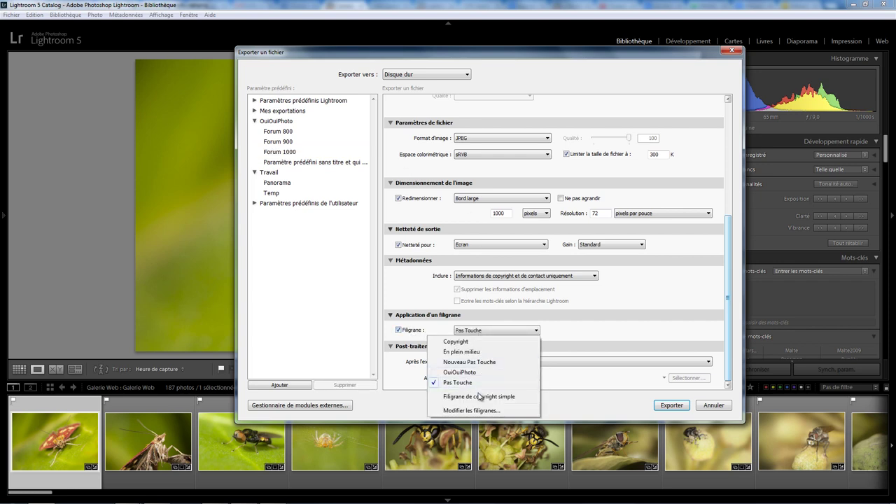
click(474, 362)
click(672, 405)
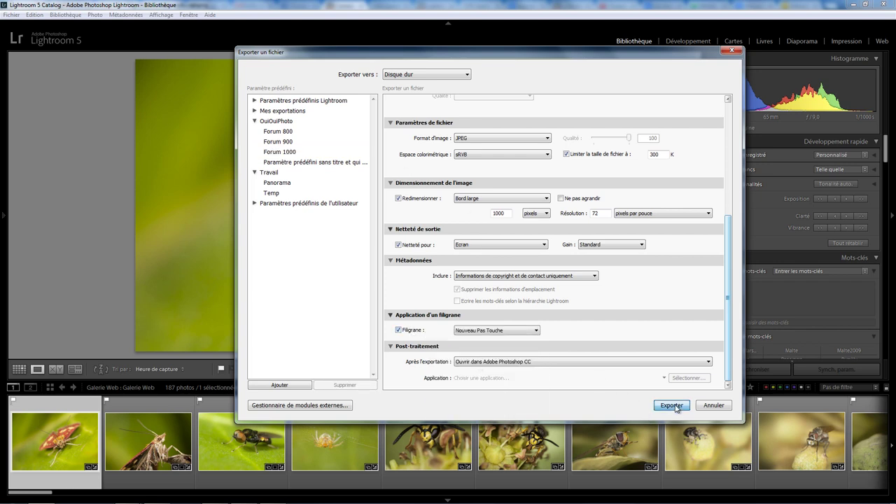